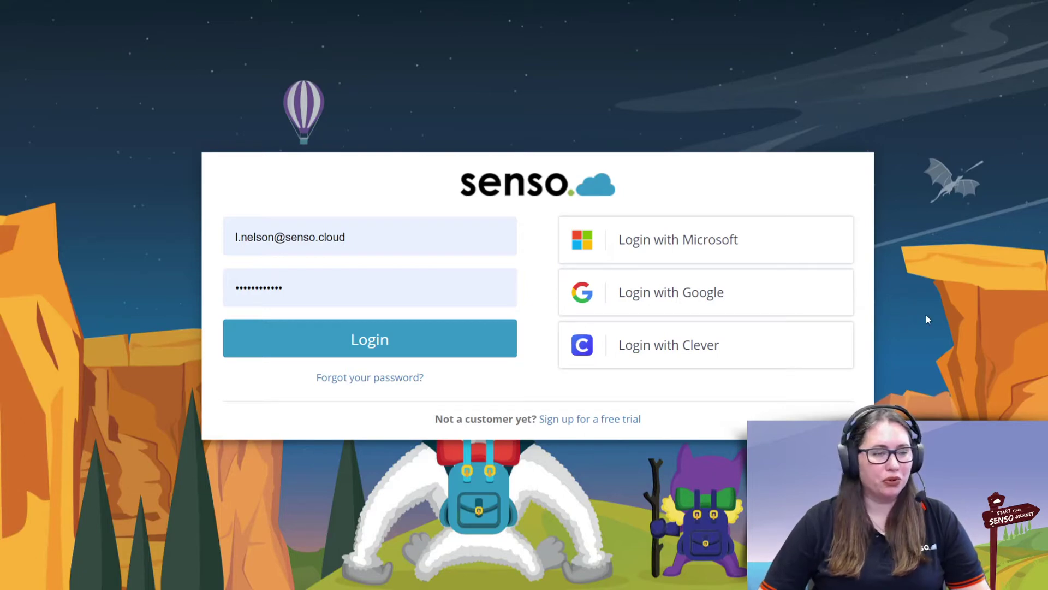
Log in to the Senso.cloud teacher portal using Login with Google
left_click(750, 298)
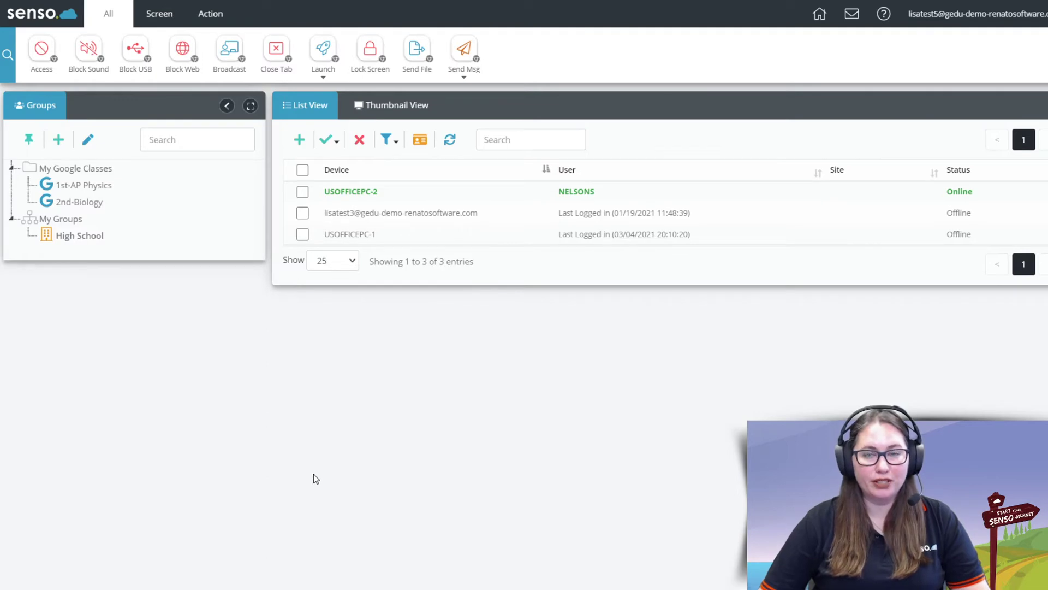
Load the 2nd-Biology class, listing its four online Chromebooks
left_click(81, 201)
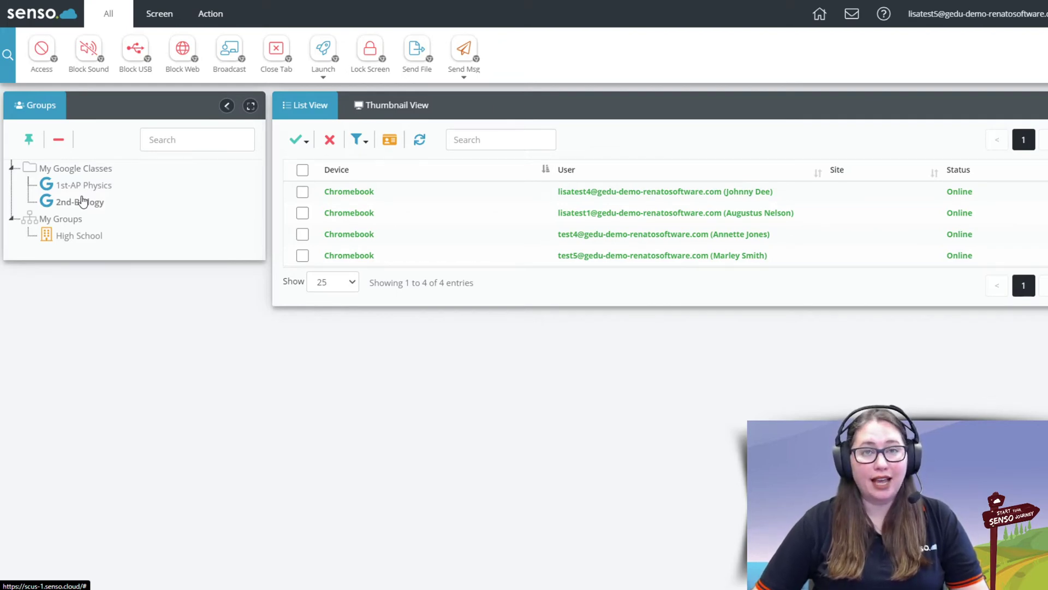
Test select-all and Clear Selected, dismiss the details error, then show screen thumbnails
left_click(82, 202)
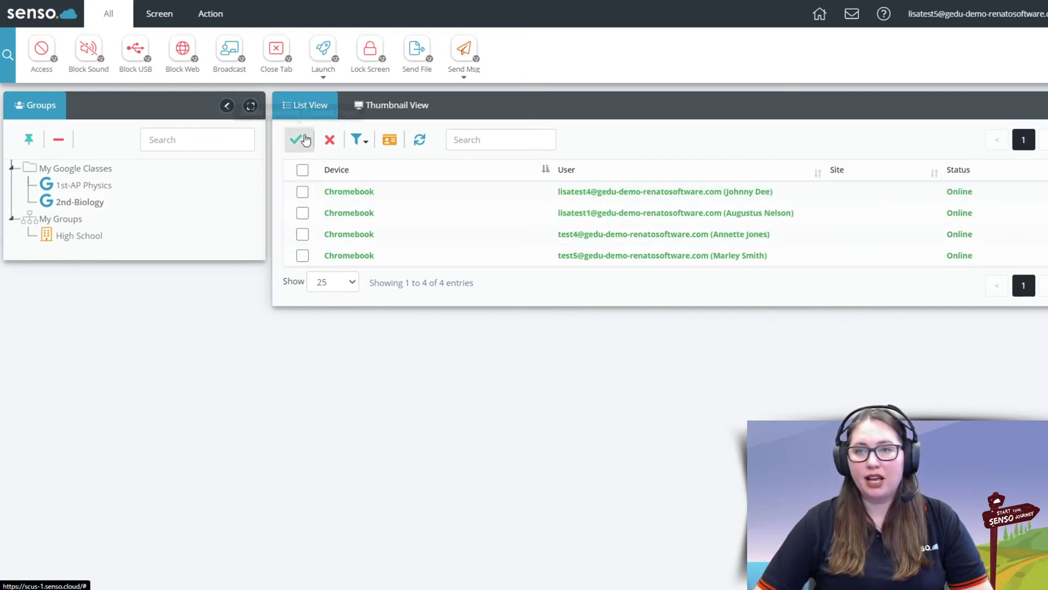
left_click(306, 173)
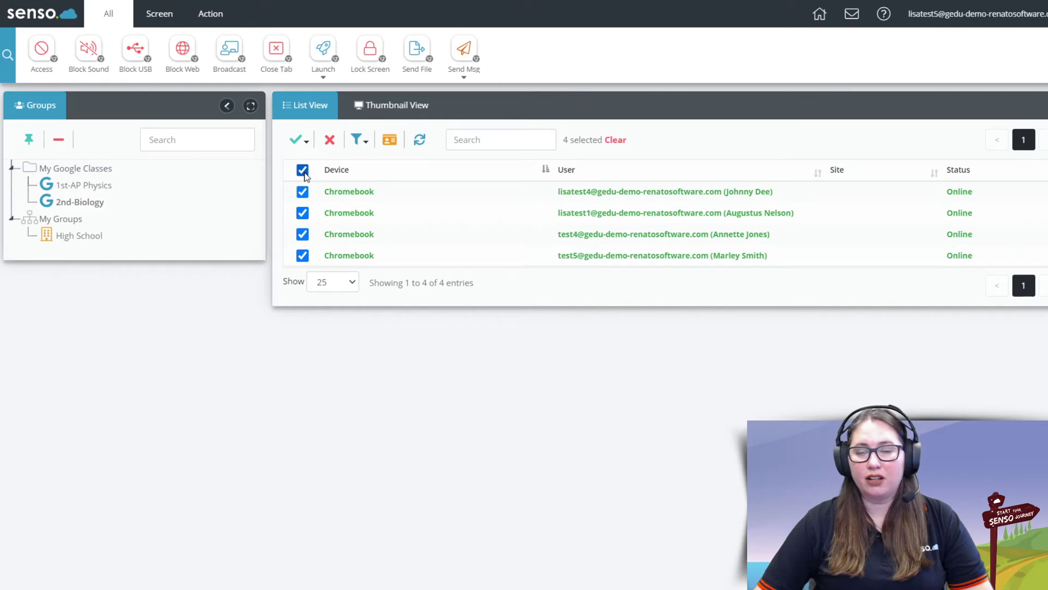
left_click(331, 143)
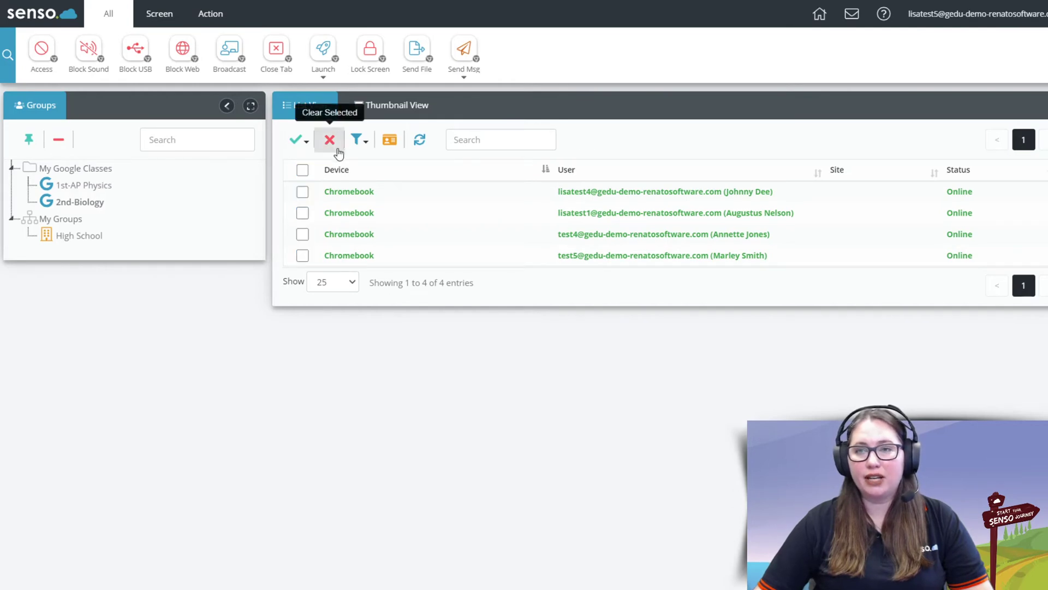
left_click(390, 140)
left_click(719, 145)
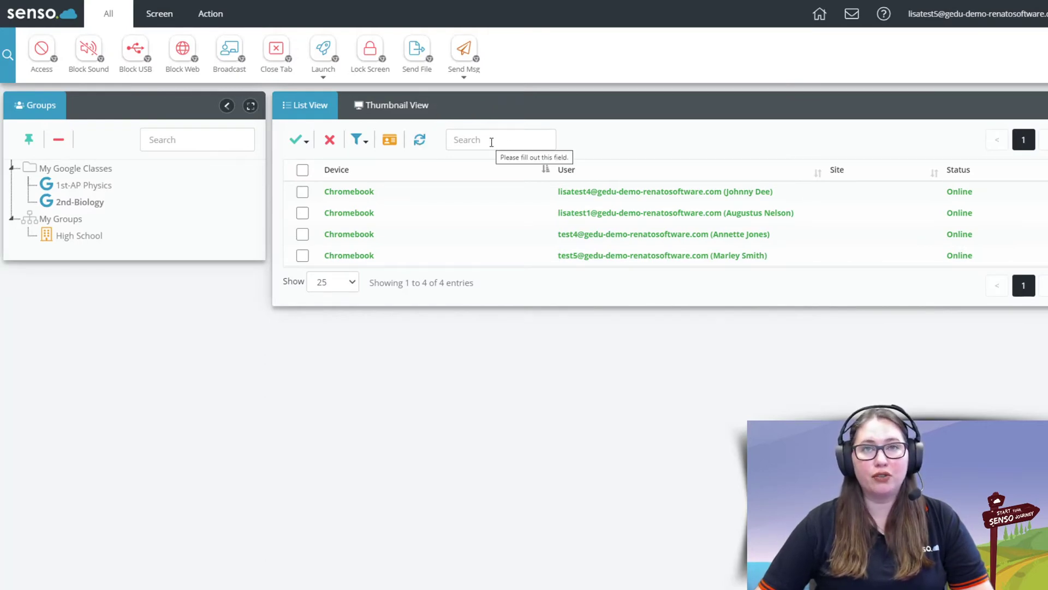
left_click(393, 105)
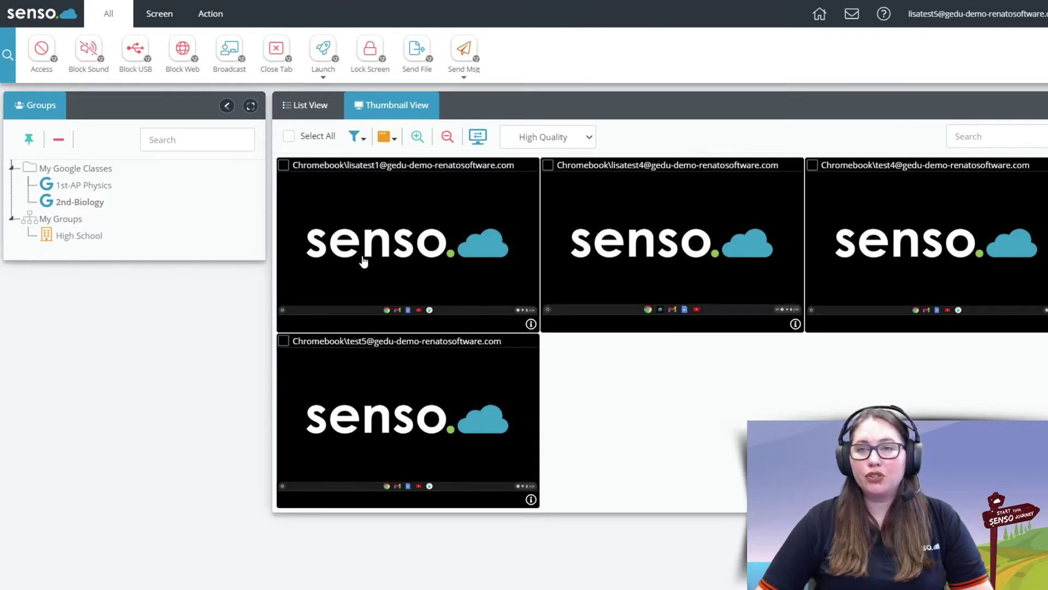
left_click(289, 136)
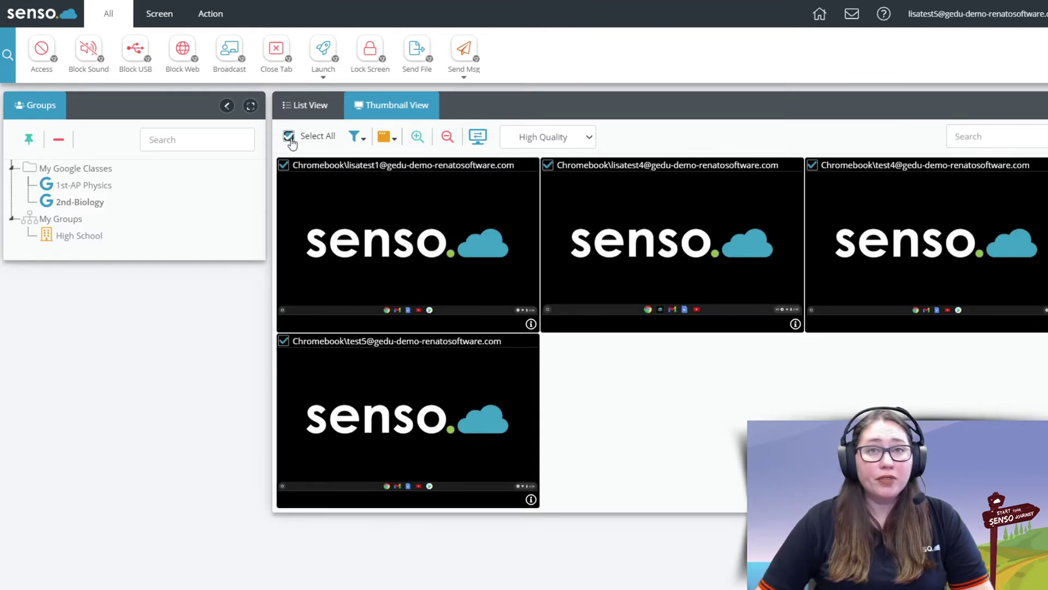
left_click(290, 138)
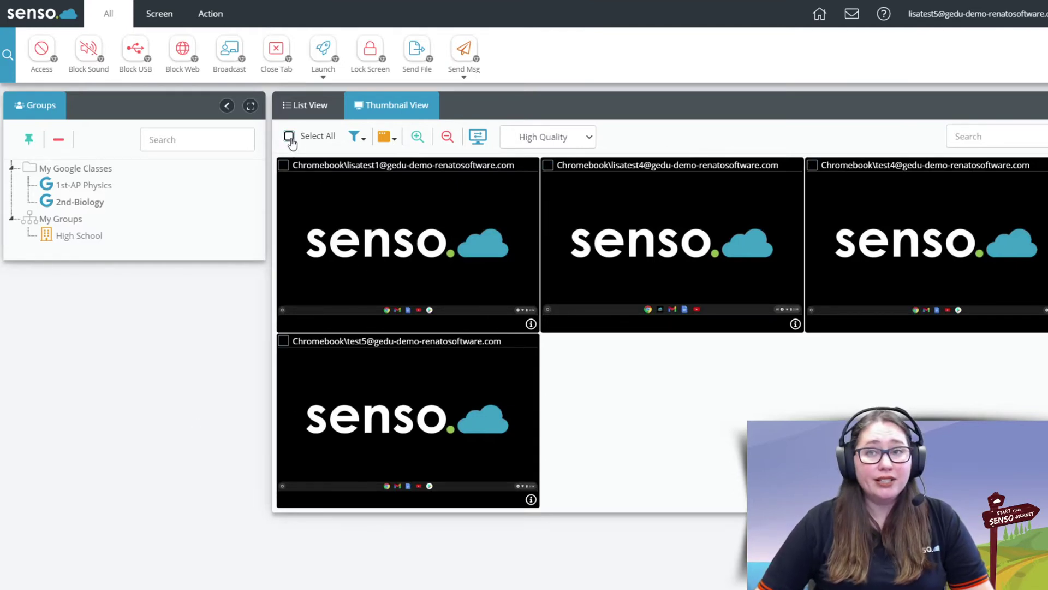
left_click(284, 165)
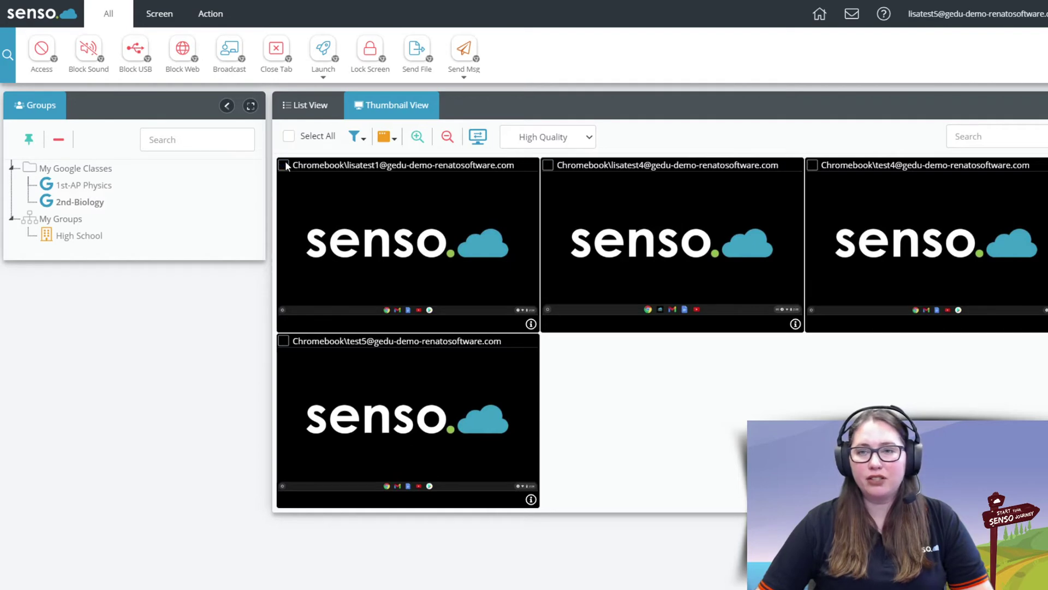
left_click(548, 164)
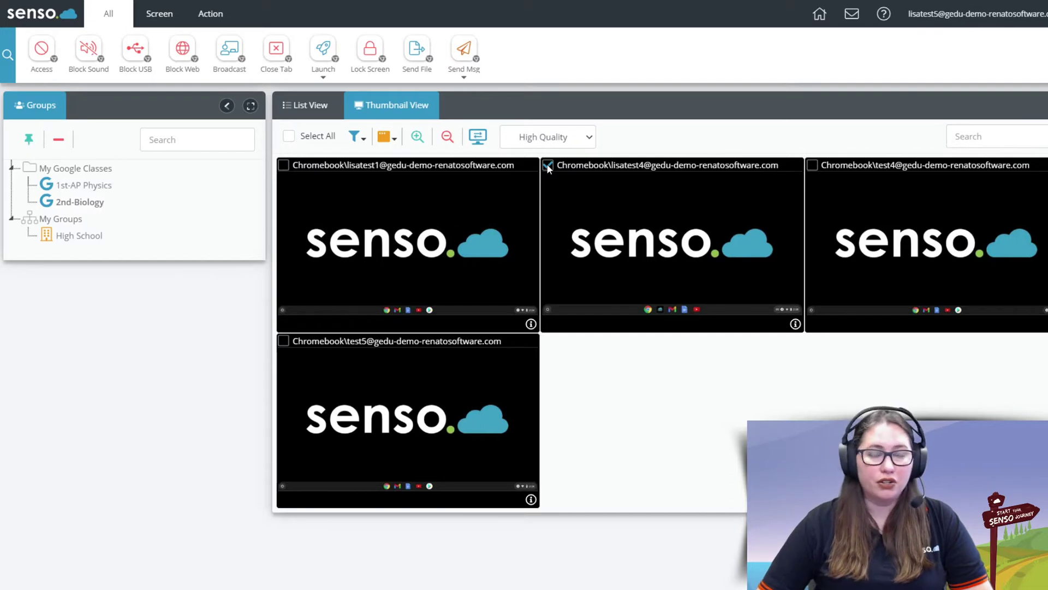
left_click(288, 136)
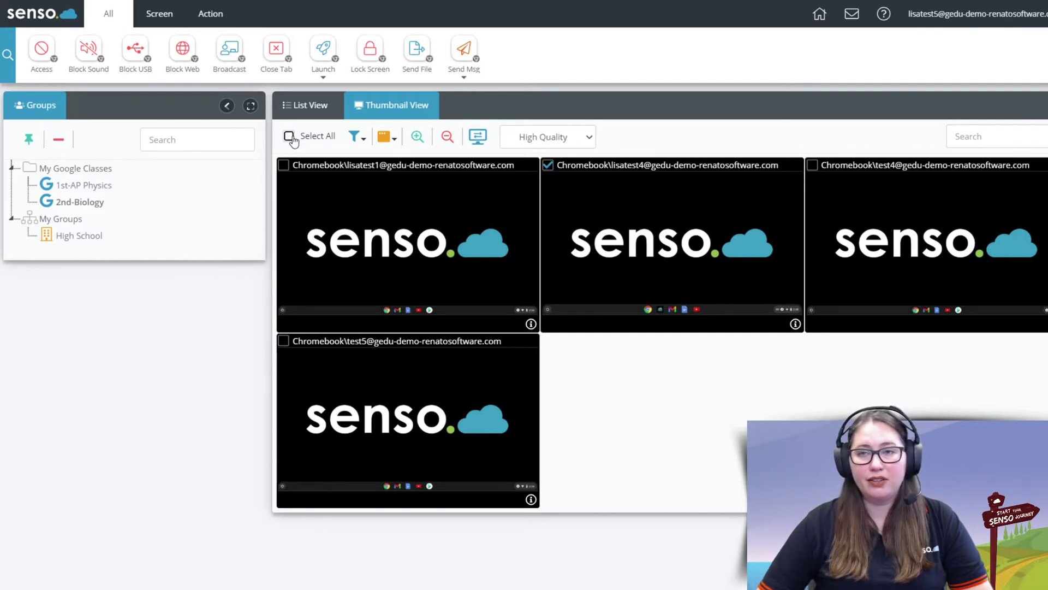
left_click(288, 137)
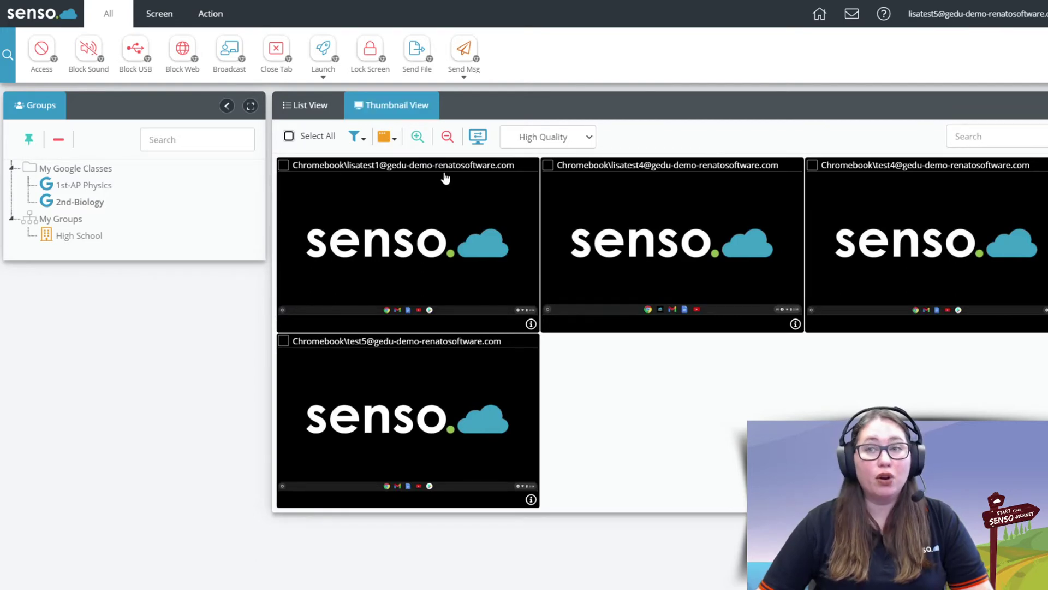
Title the thumbnails with usernames, then switch them to students' display names
left_click(384, 136)
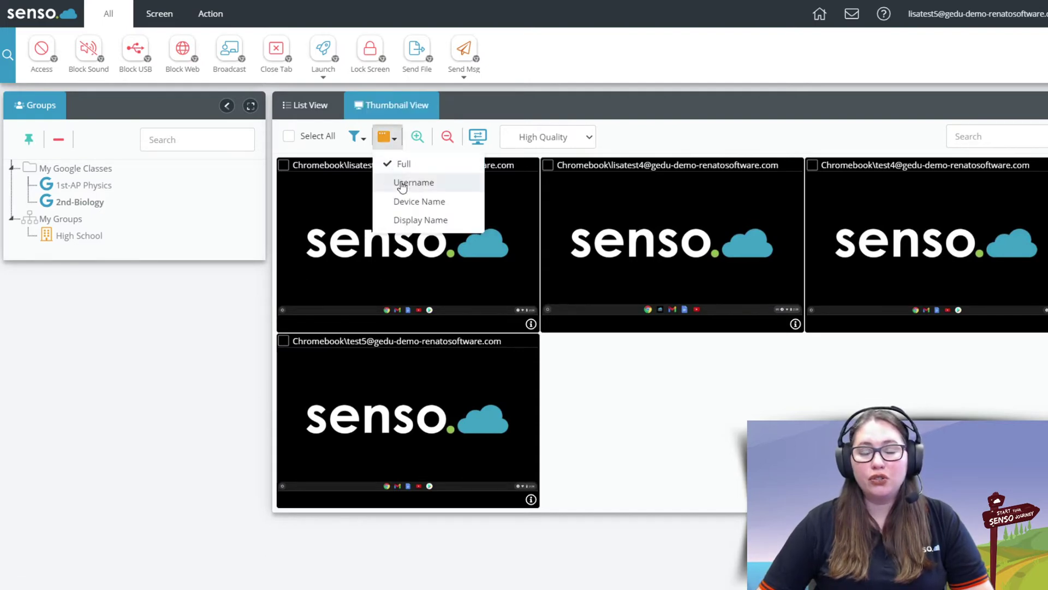
left_click(402, 184)
left_click(384, 137)
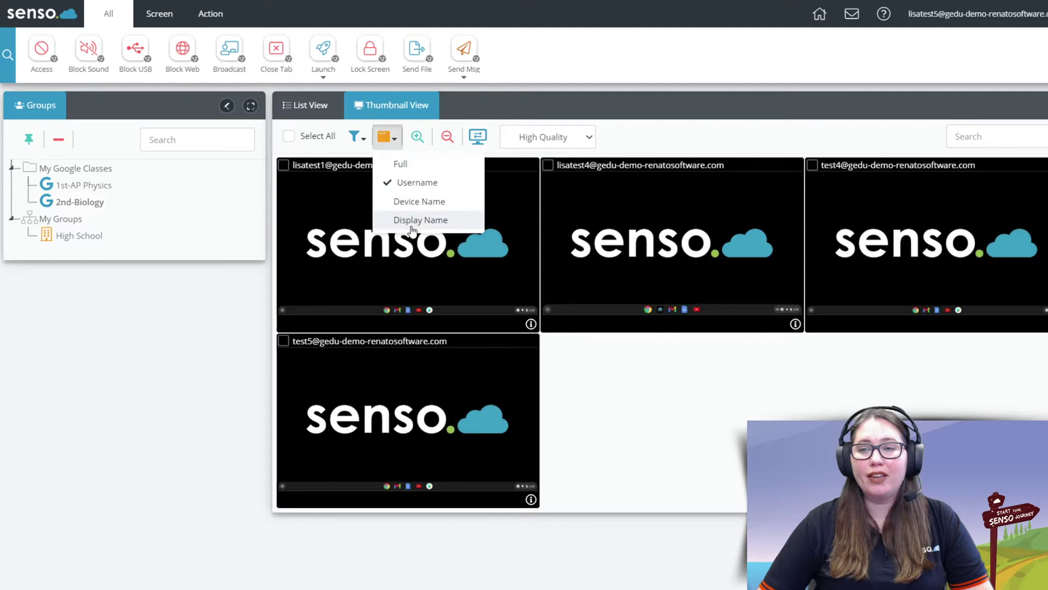
left_click(415, 219)
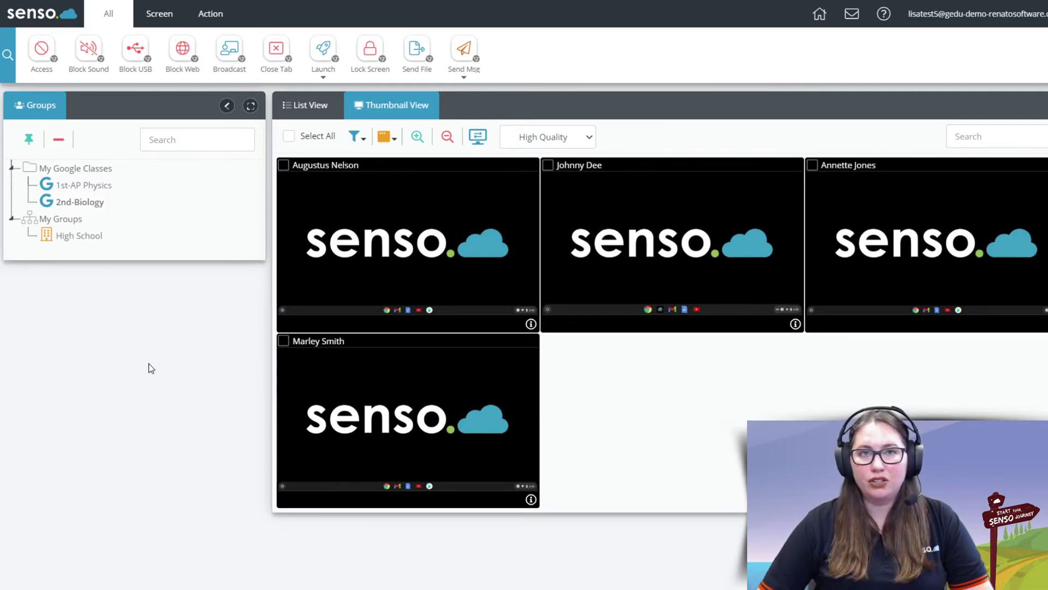
Expand then shrink the thumbnails back to three columns, keeping screen quality at High
left_click(418, 140)
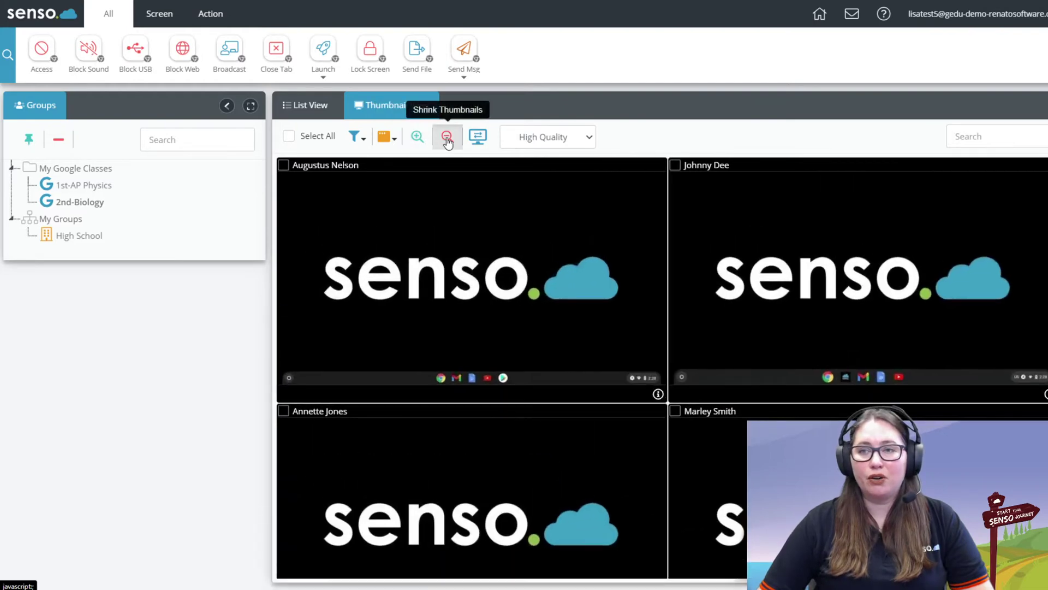
left_click(447, 141)
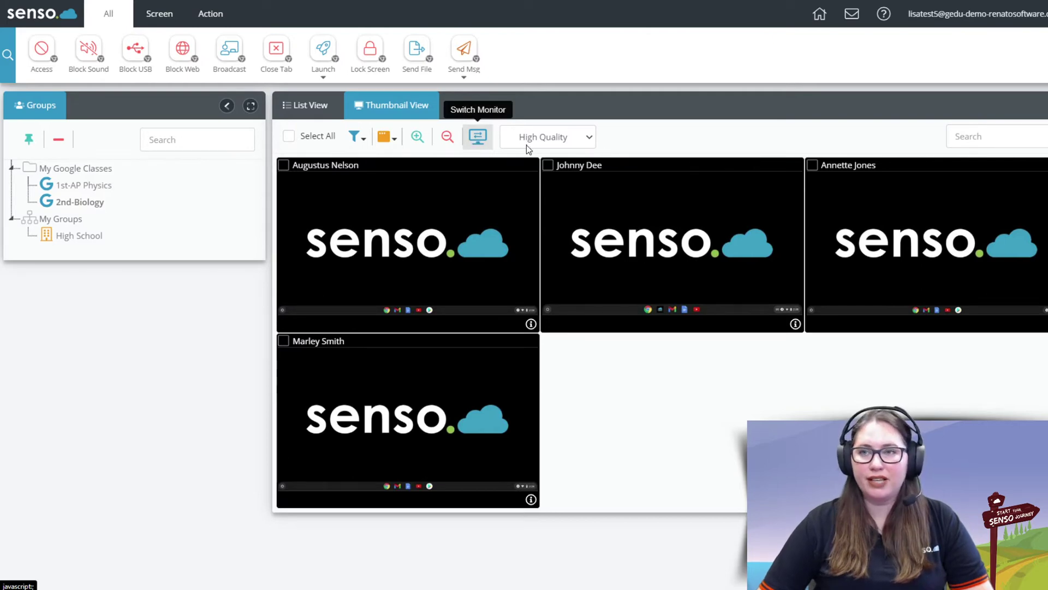
left_click(562, 139)
left_click(564, 141)
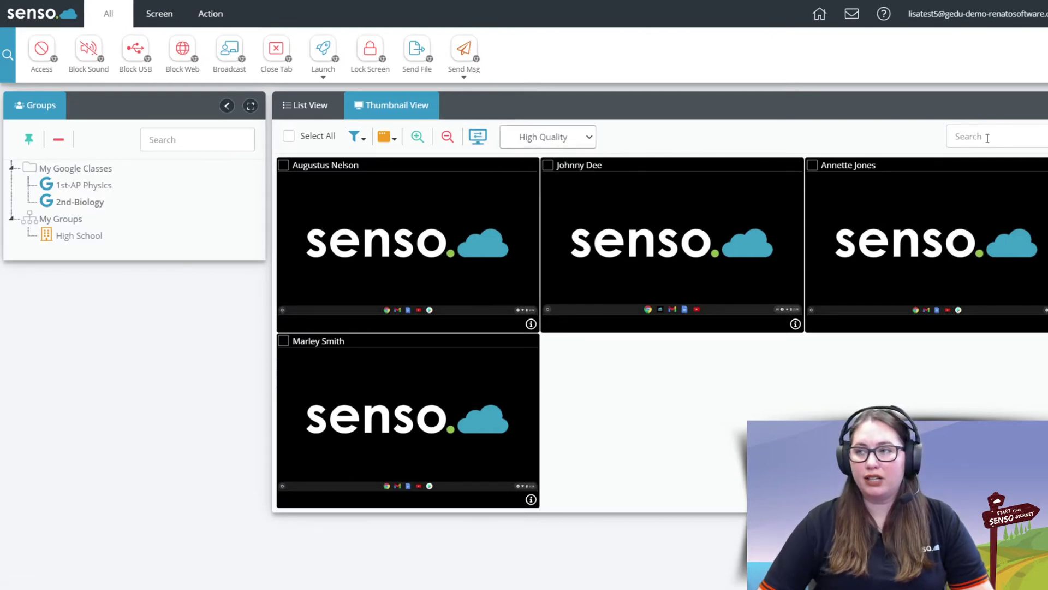
Search thumbnails for 'joh', then clear the search to show all students
left_click(969, 136)
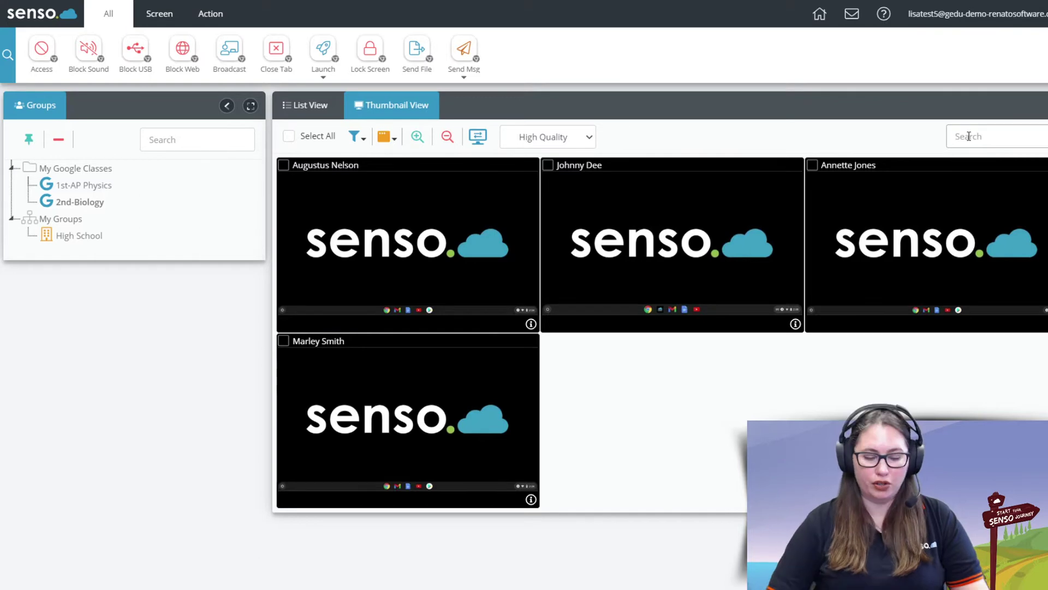
type("joh")
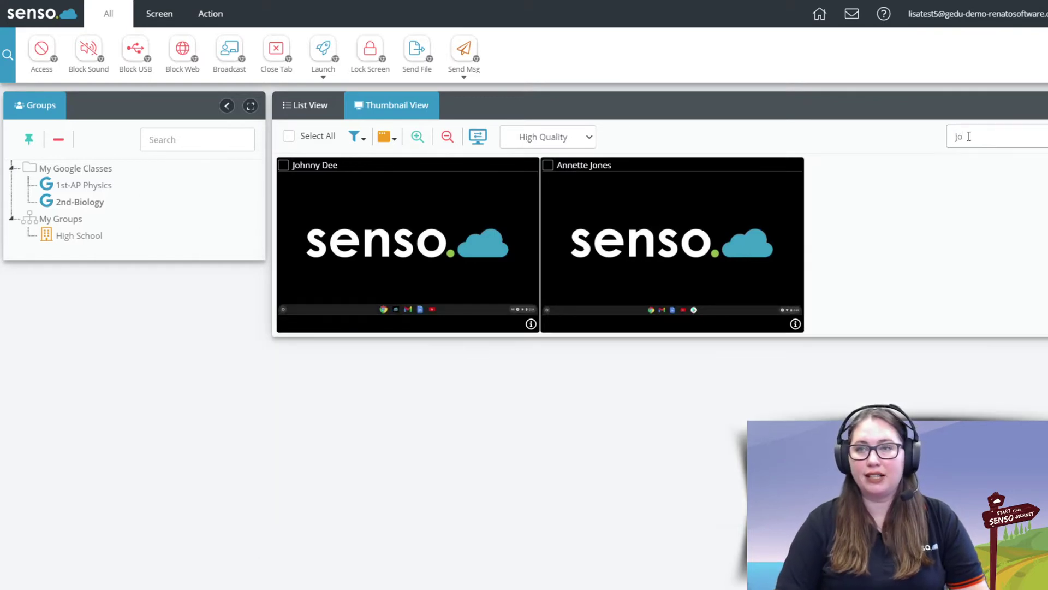
key("BackSpace")
key("BackSpace")
key("BackSpace")
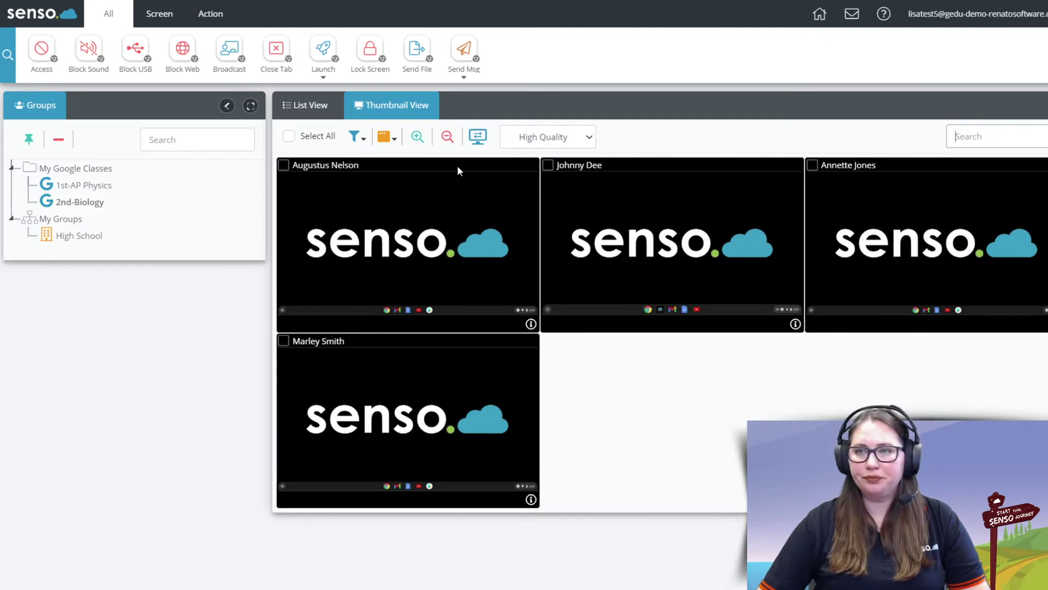
Open three students' screens in their own views, then close all but the first
double_click(419, 225)
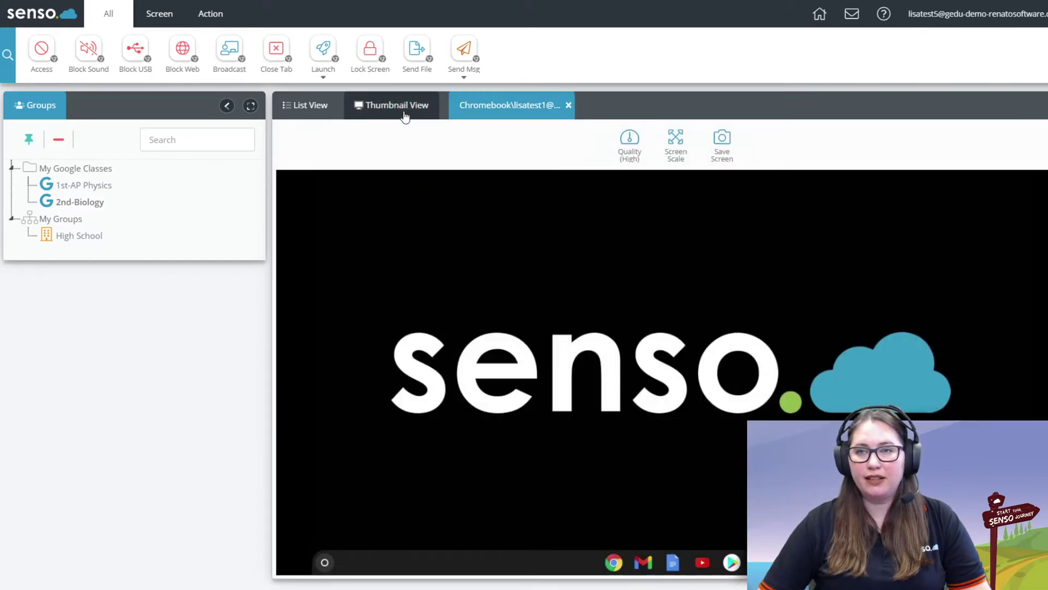
left_click(404, 106)
double_click(728, 256)
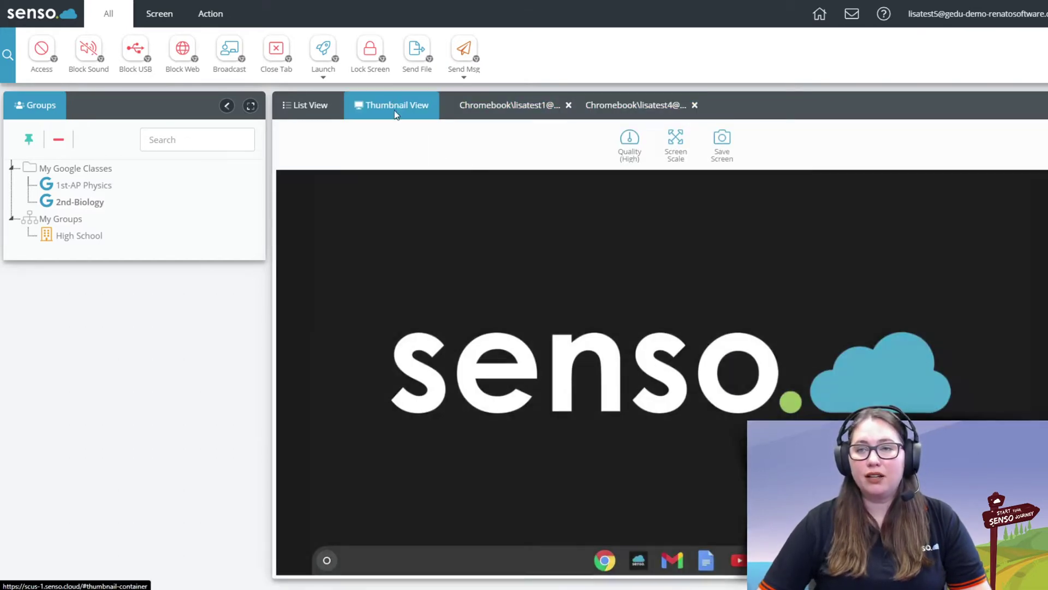
left_click(395, 108)
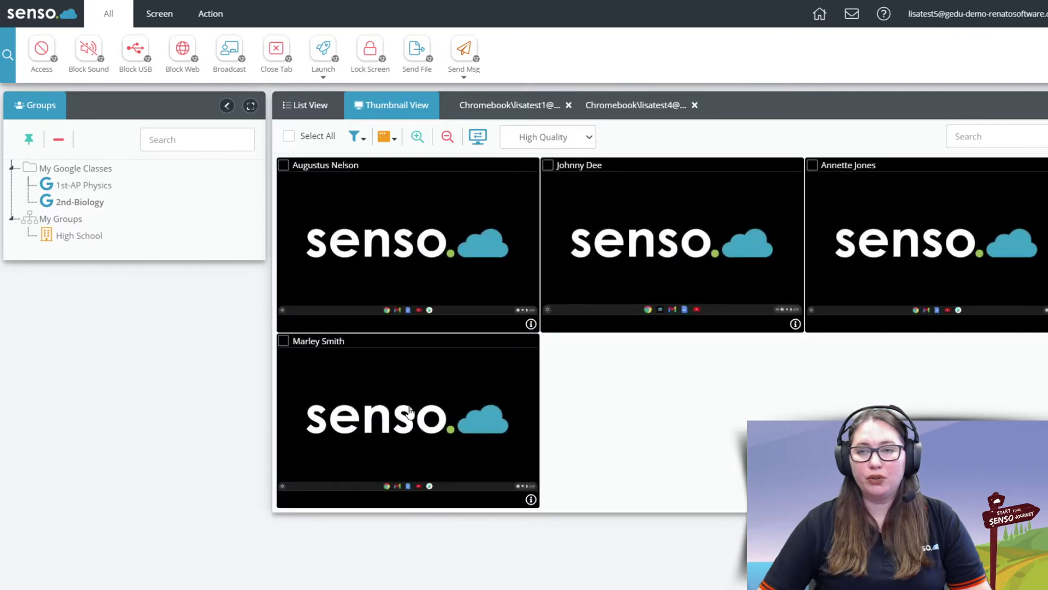
double_click(414, 393)
left_click(513, 105)
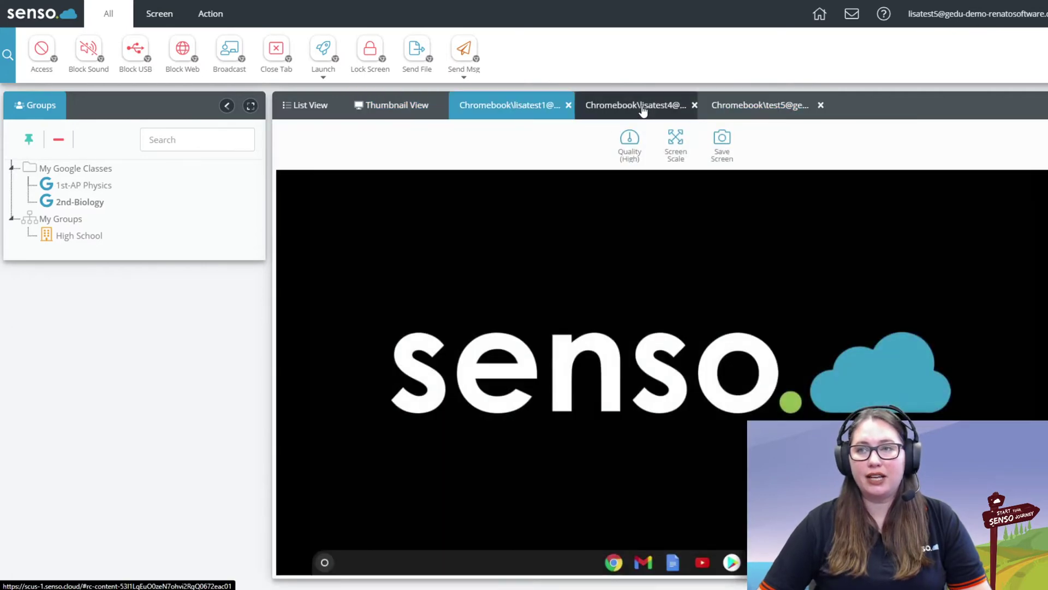
left_click(642, 107)
left_click(766, 106)
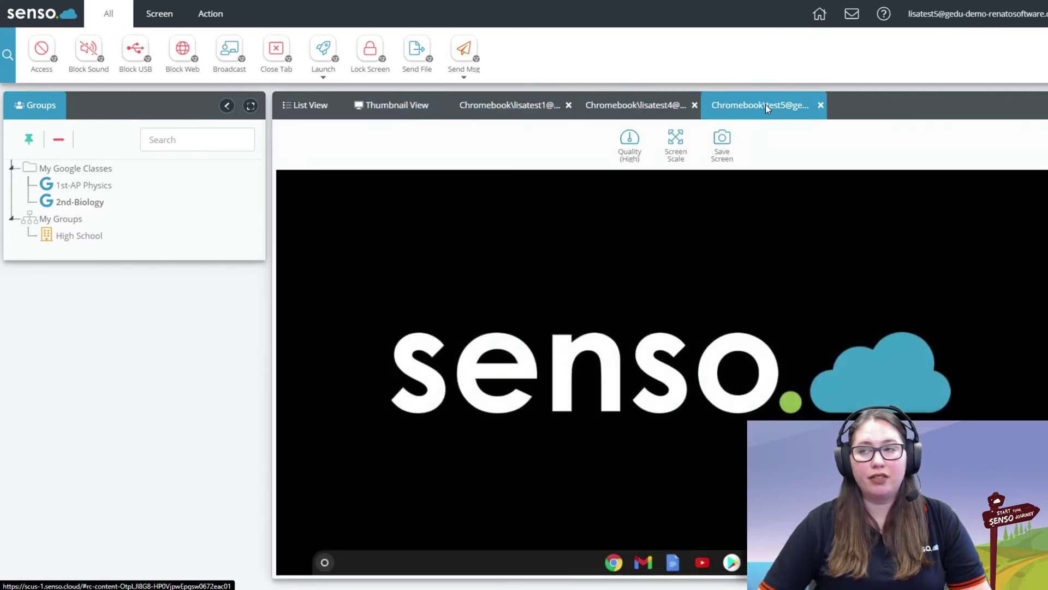
left_click(821, 105)
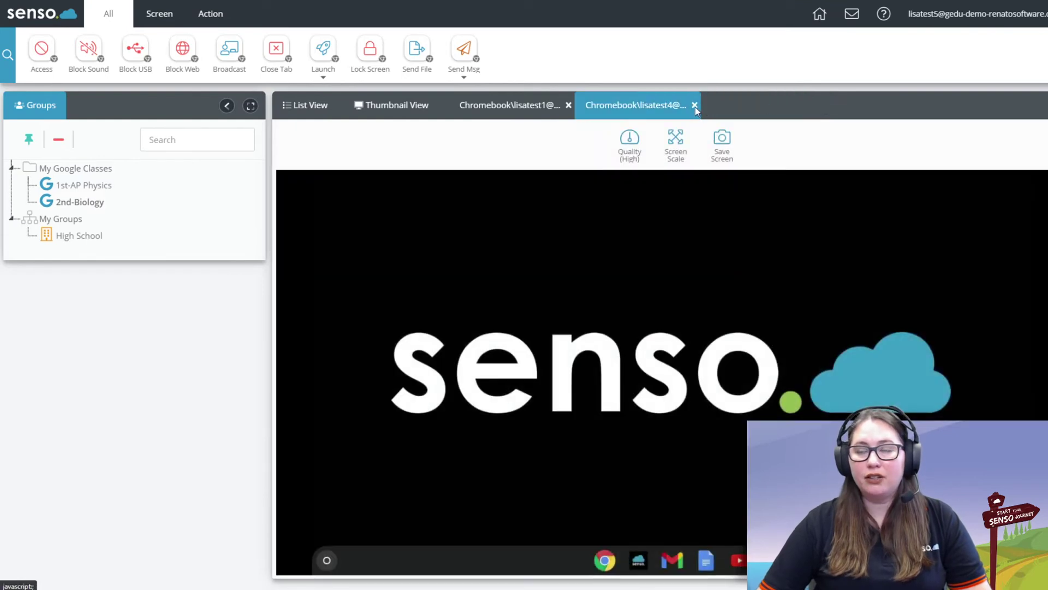
left_click(695, 106)
left_click(471, 105)
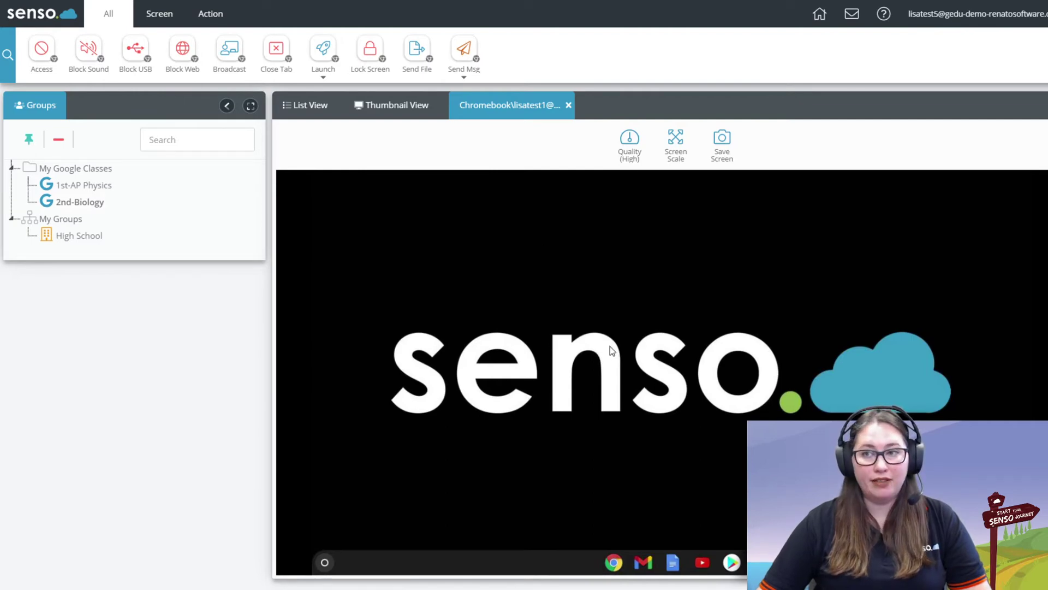
View the first student's screen as Full Screen (Best Fit), exit to thumbnails, and open Access
left_click(675, 143)
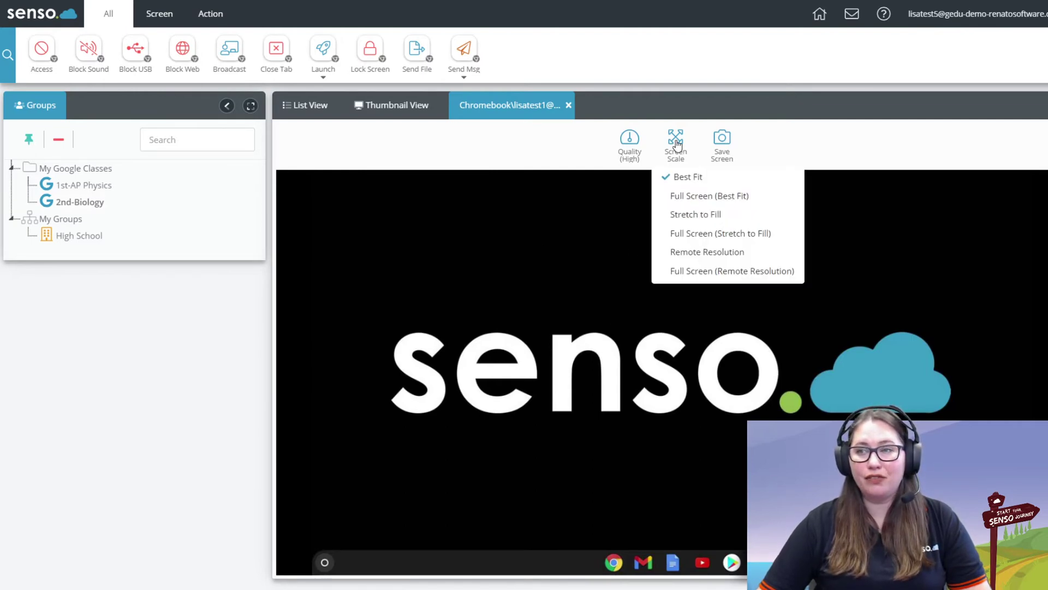
left_click(679, 197)
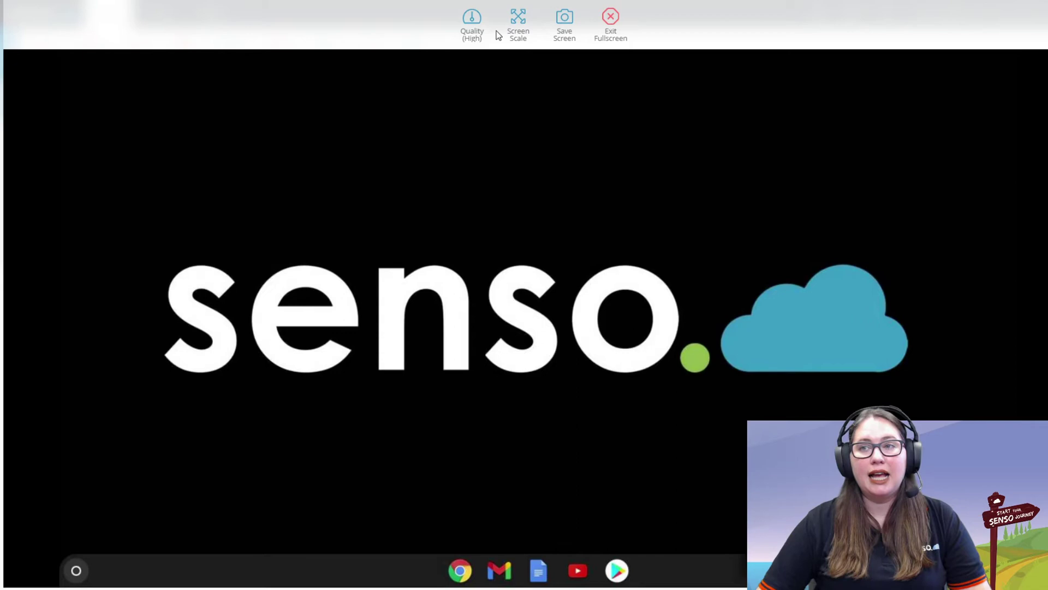
left_click(473, 24)
left_click(413, 27)
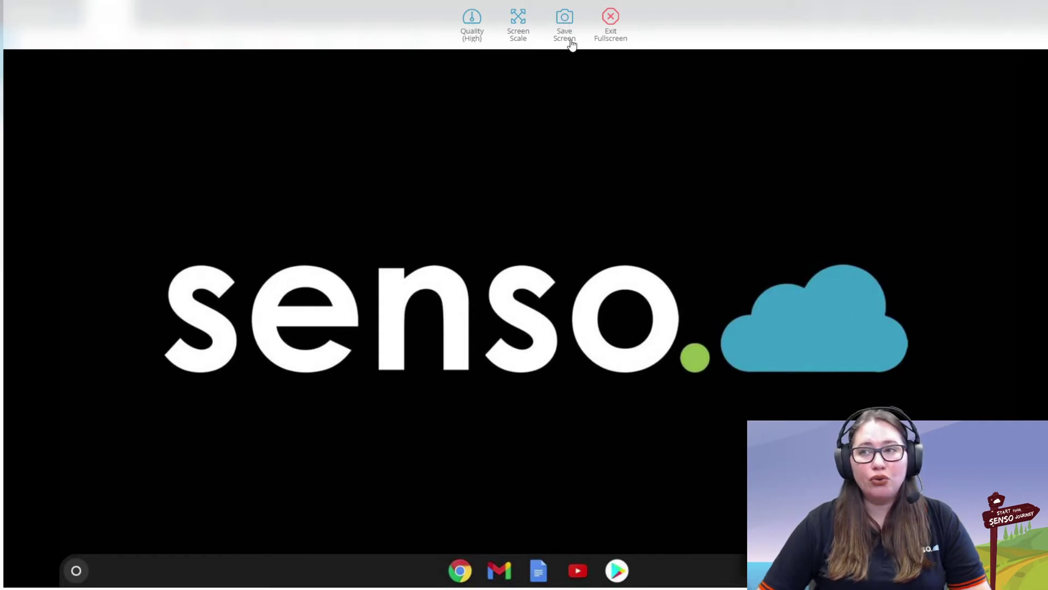
left_click(610, 22)
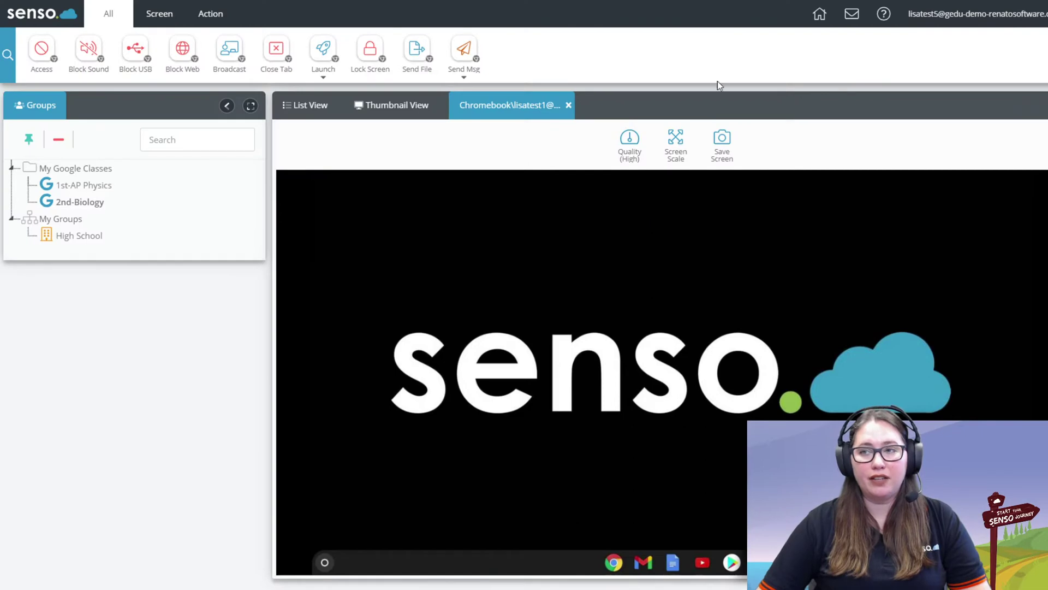
left_click(569, 105)
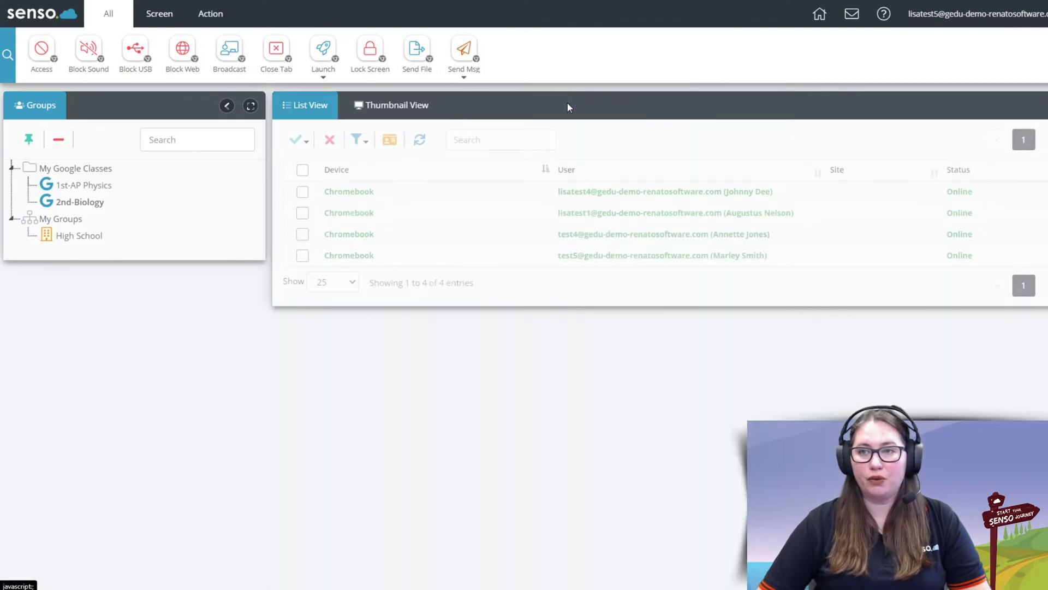
left_click(387, 106)
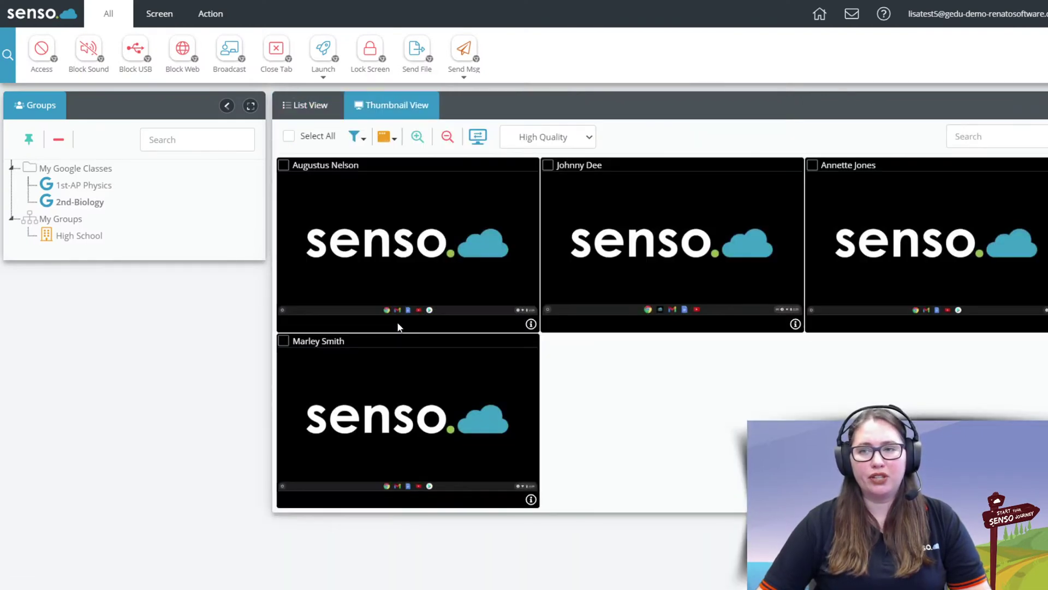
left_click(53, 60)
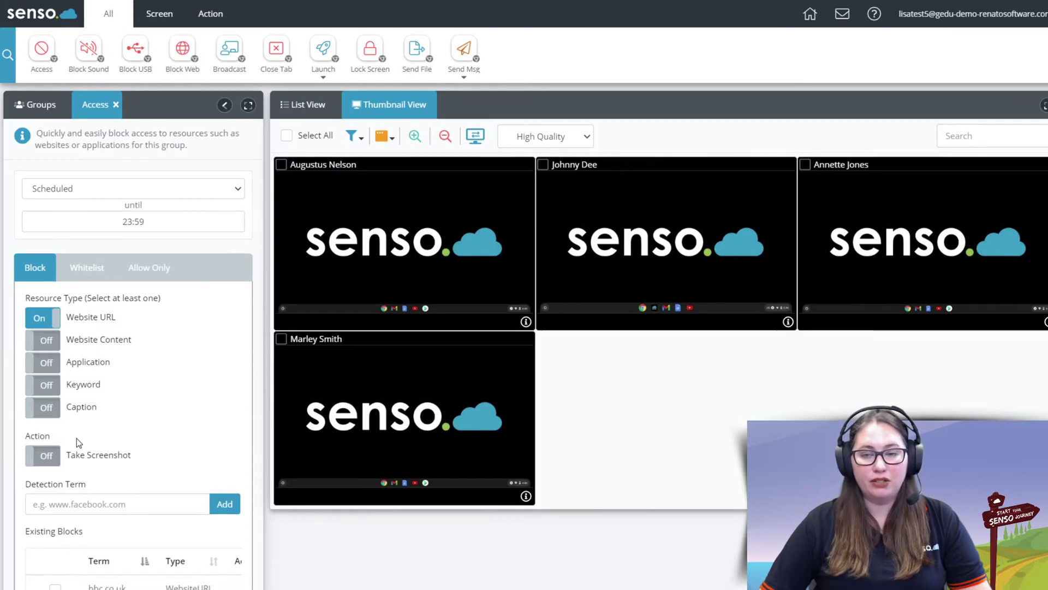
scroll(77, 438, "down", 2)
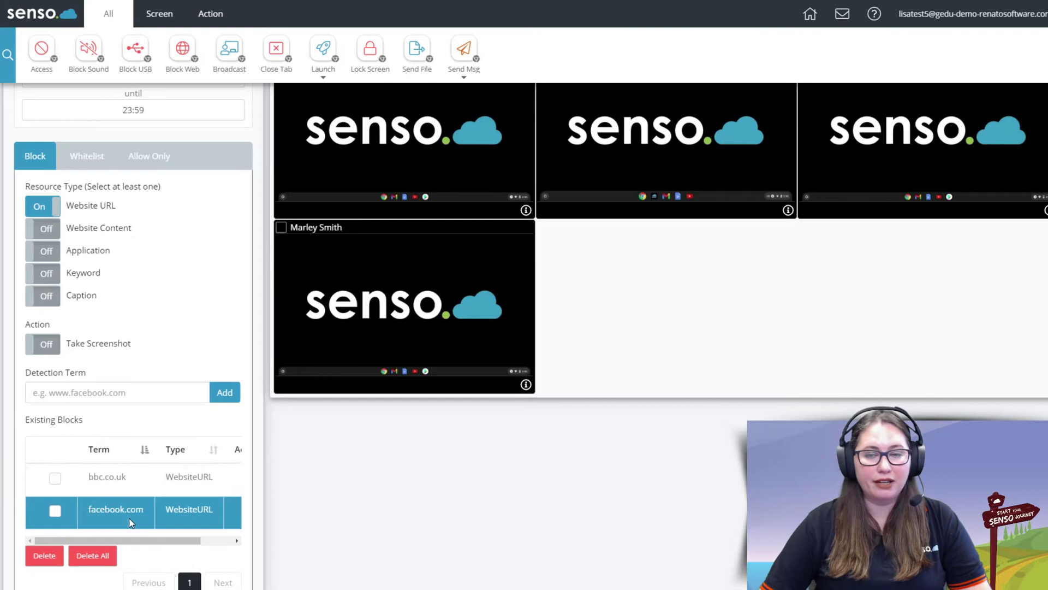
scroll(129, 517, "up", 2)
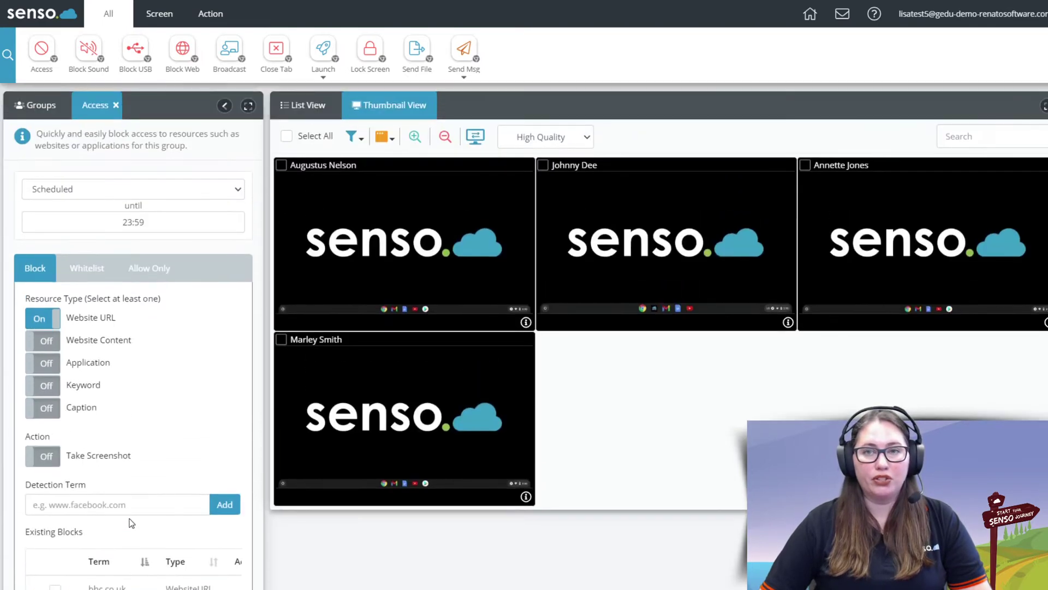
left_click(153, 192)
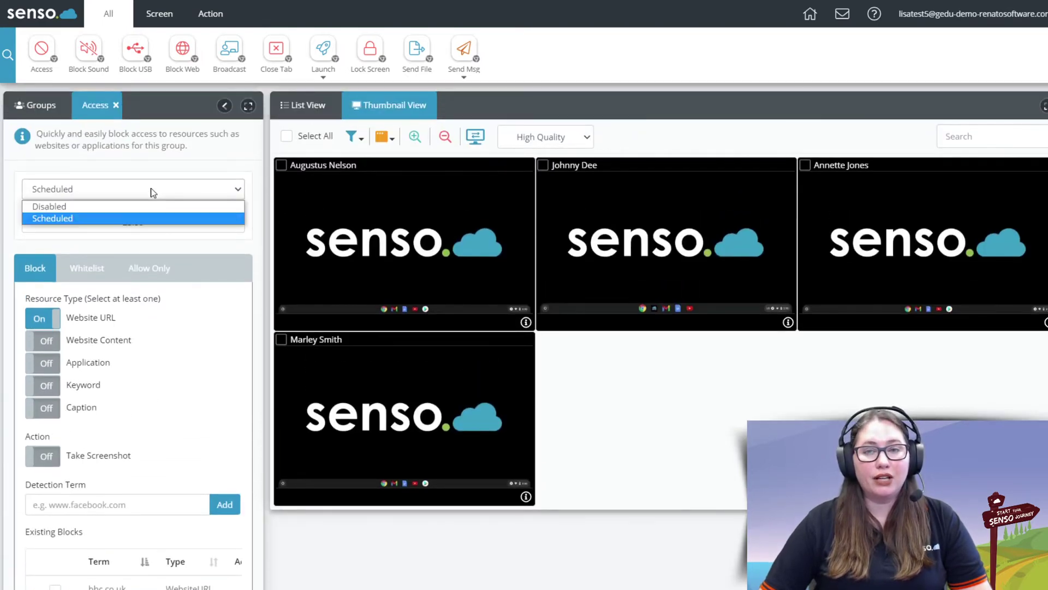
left_click(108, 206)
left_click(106, 190)
left_click(96, 219)
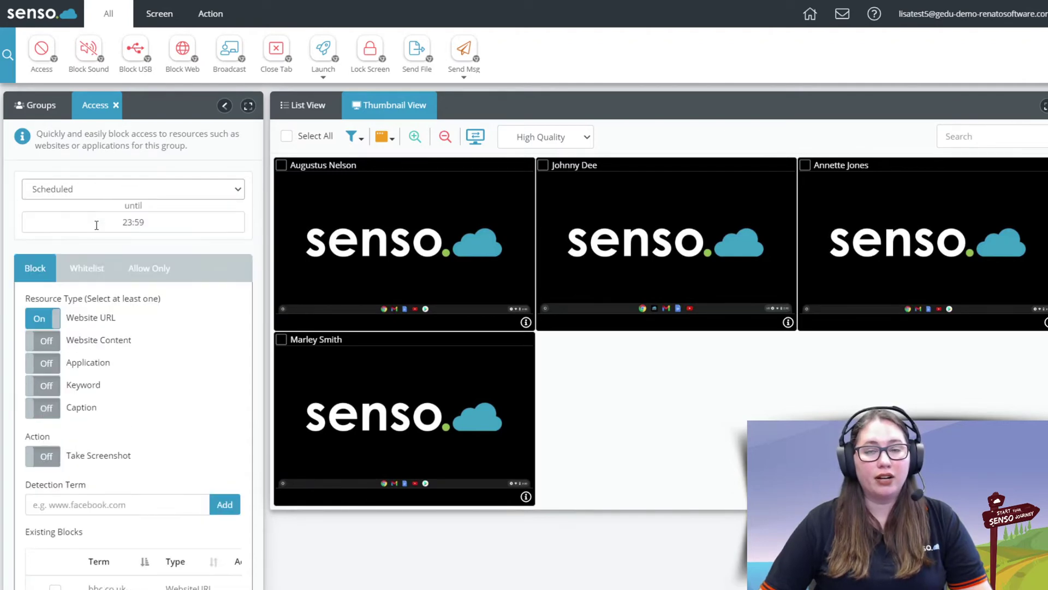
left_click(85, 229)
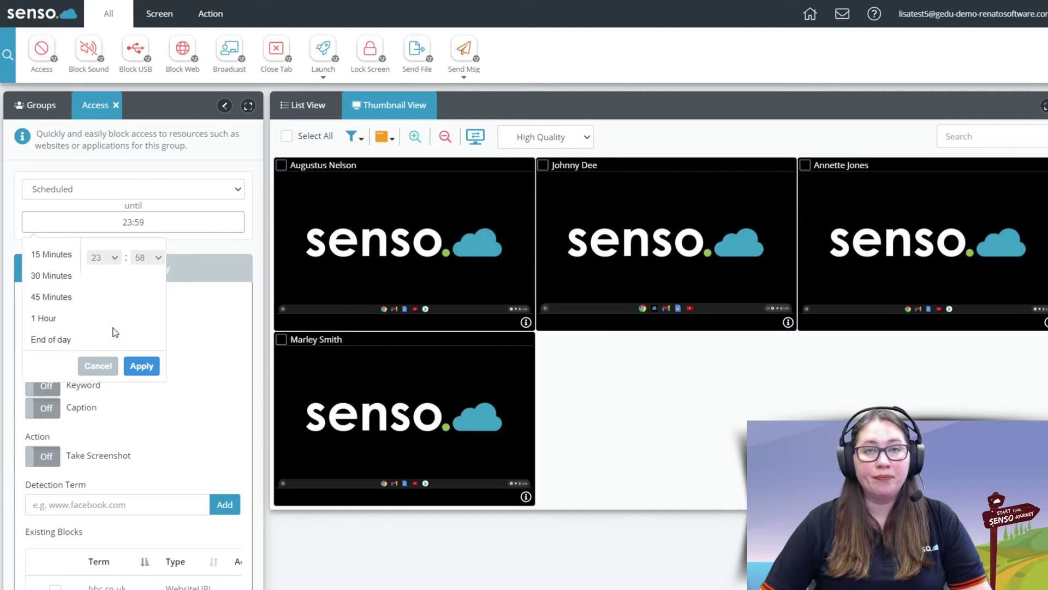
left_click(97, 366)
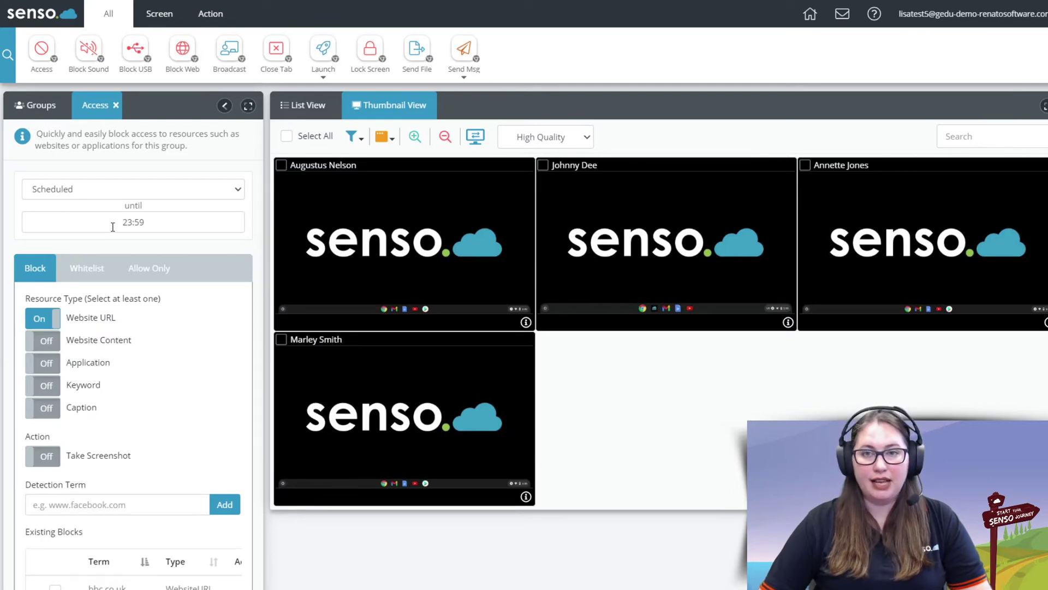
Switch between the Whitelist and Block lists, ending on the empty Allow Only list
left_click(85, 274)
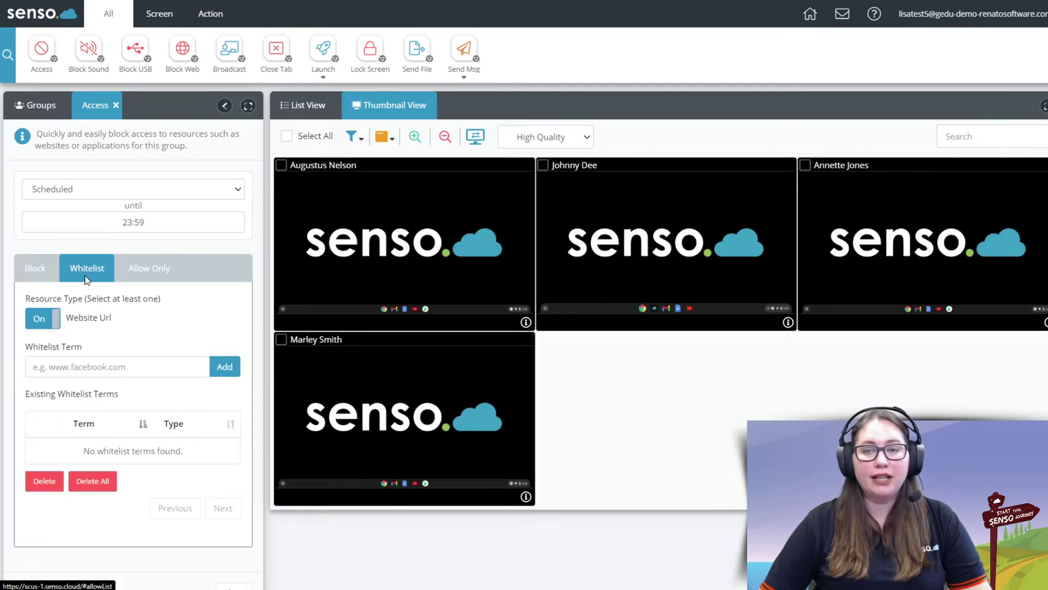
left_click(32, 276)
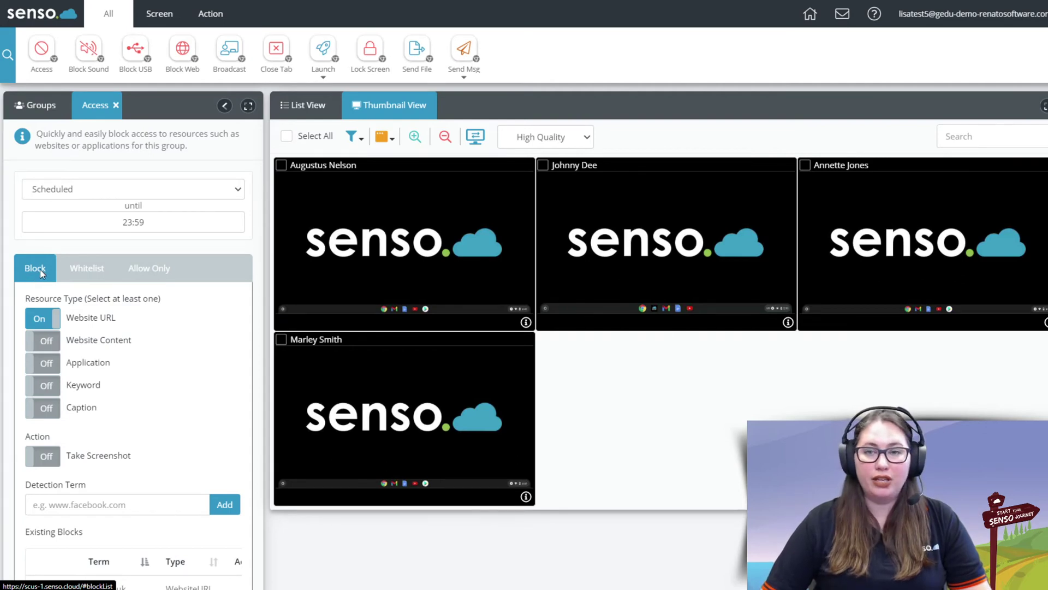
left_click(94, 269)
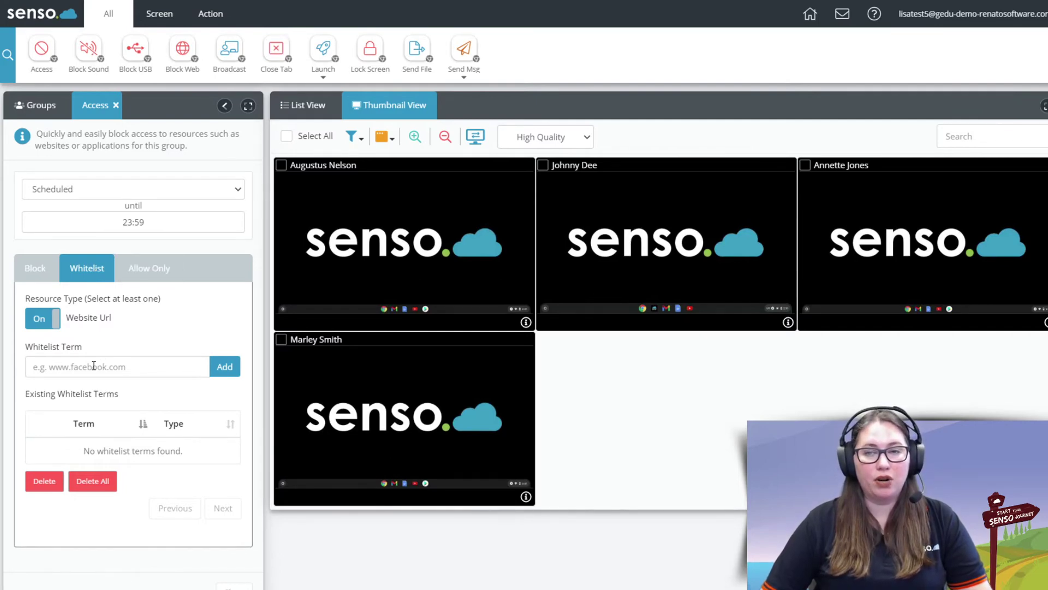
left_click(159, 268)
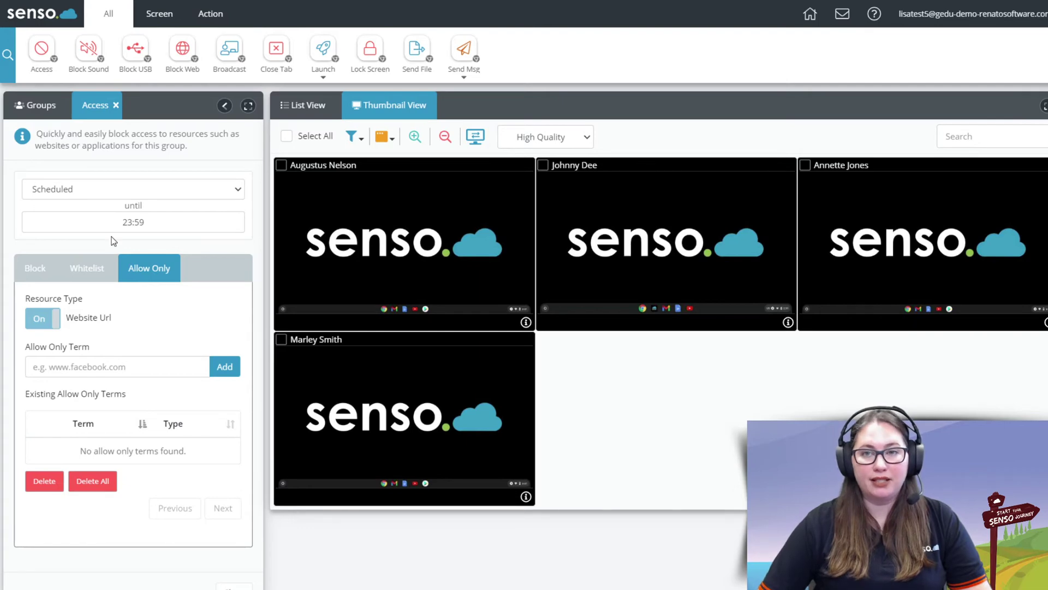
Close Access, look over the Block Sound options, then open Block USB
left_click(116, 105)
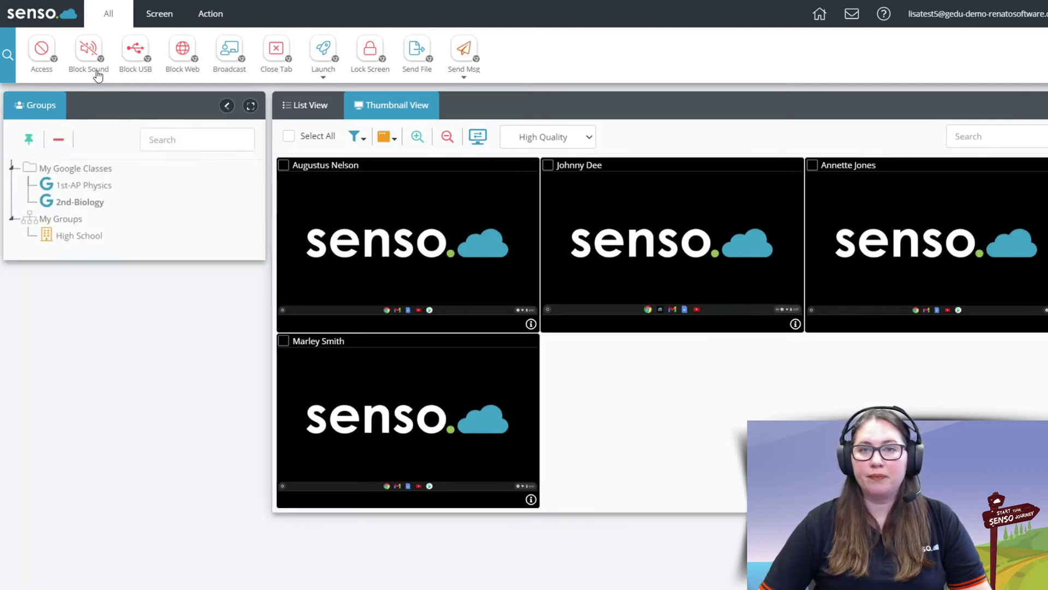
left_click(88, 50)
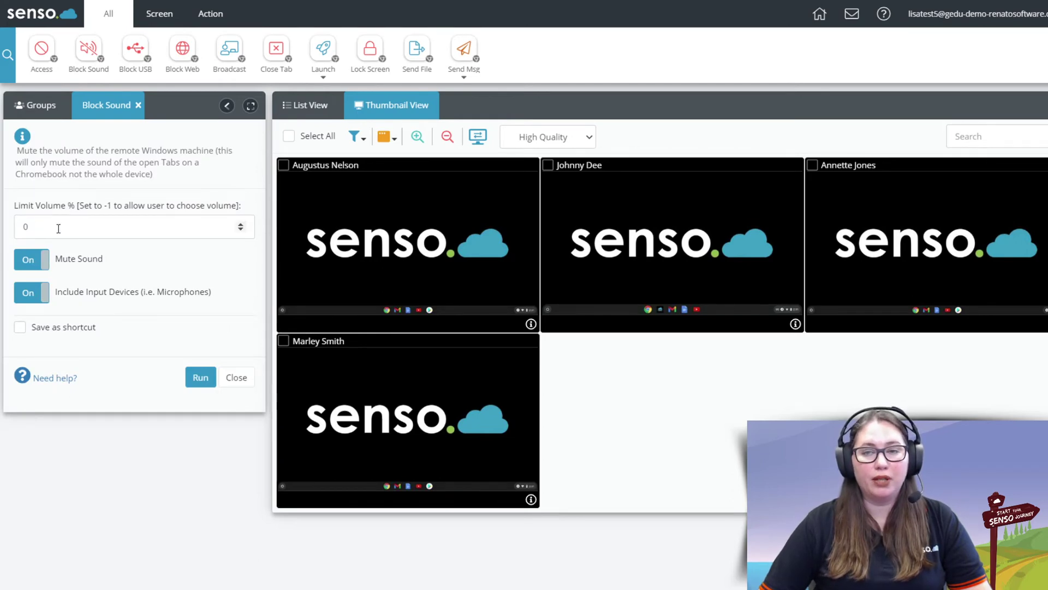
left_click(138, 106)
left_click(135, 50)
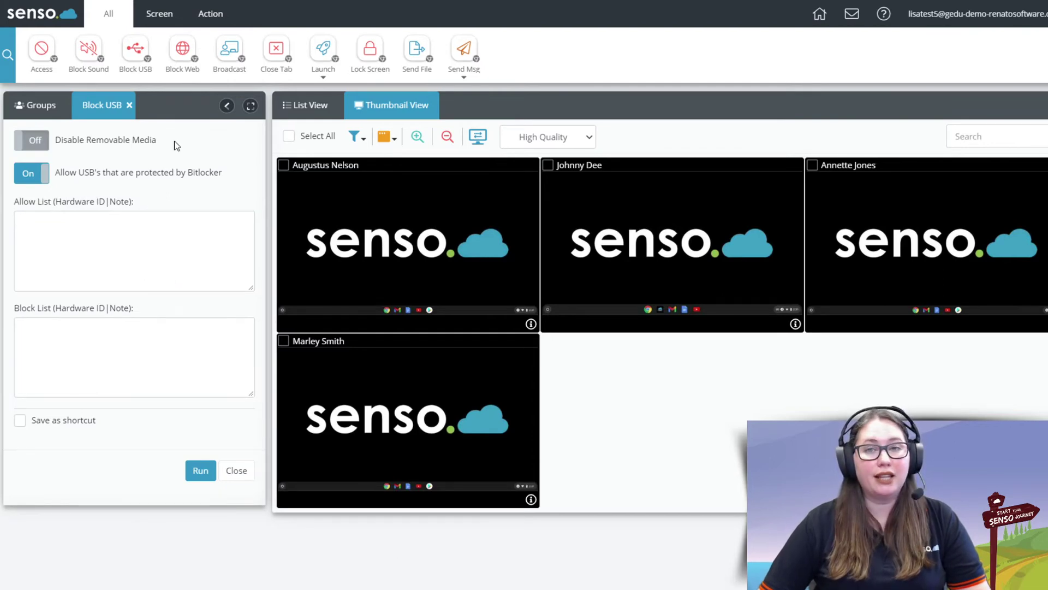
Disable internet on all four selected Chromebooks through Block Web
left_click(131, 106)
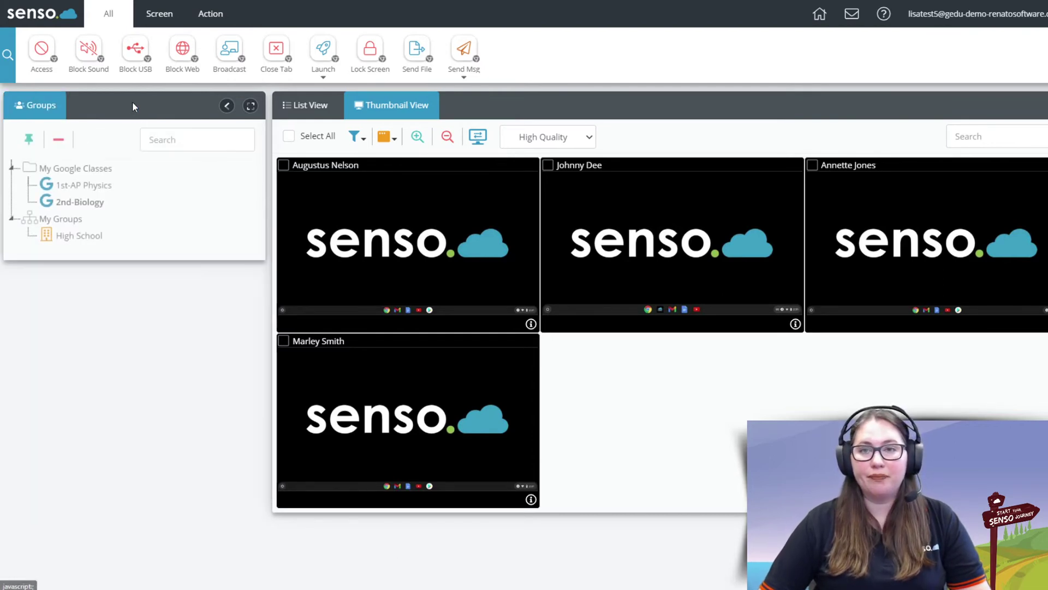
left_click(183, 50)
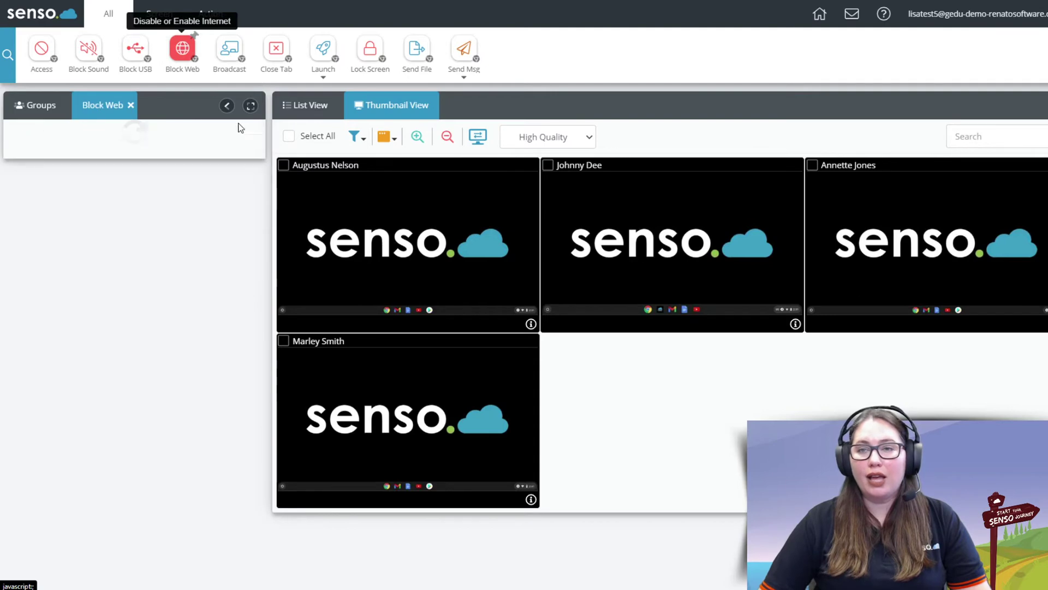
left_click(289, 136)
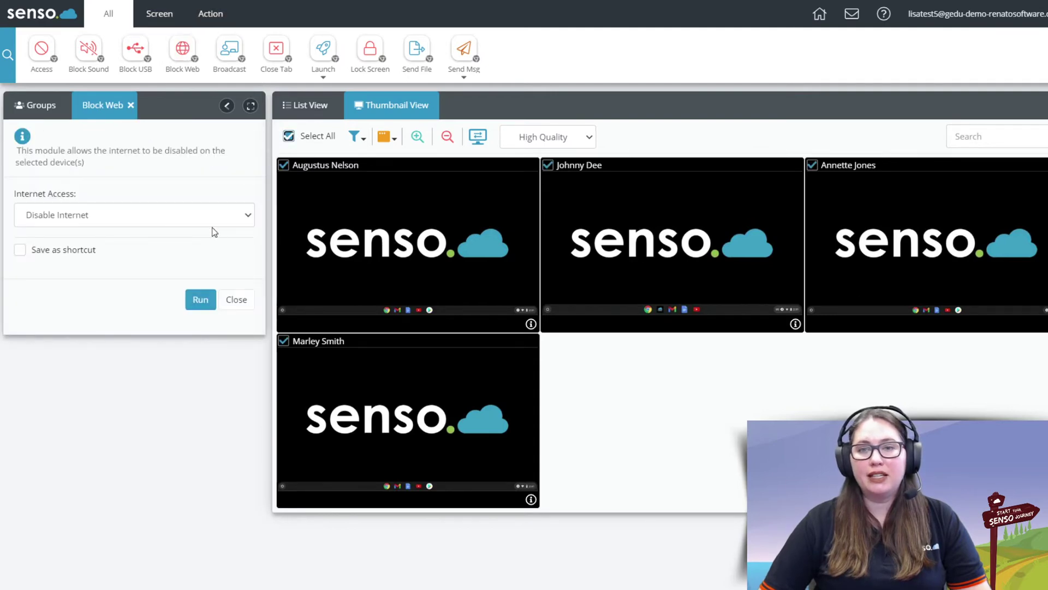
left_click(200, 300)
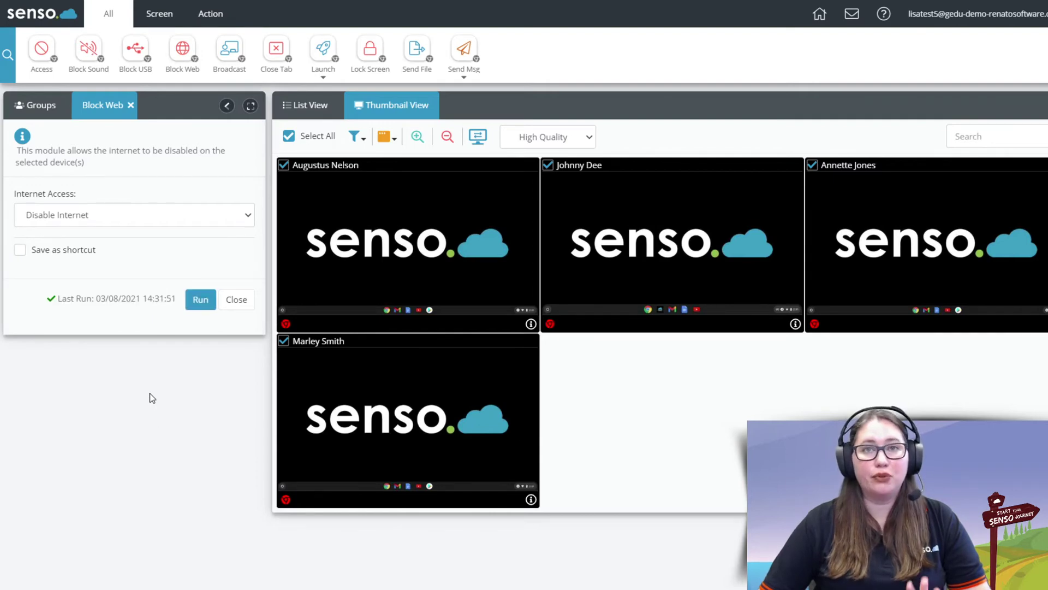
Choose Enable Internet and run it to restore access on the Chromebooks
mouse_move(286, 324)
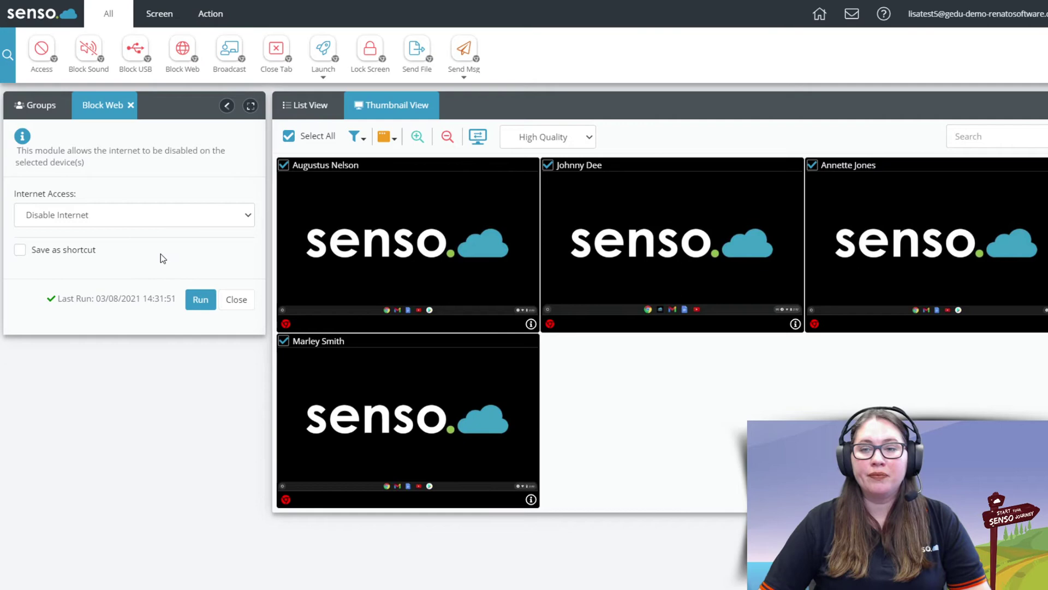
left_click(143, 217)
left_click(89, 244)
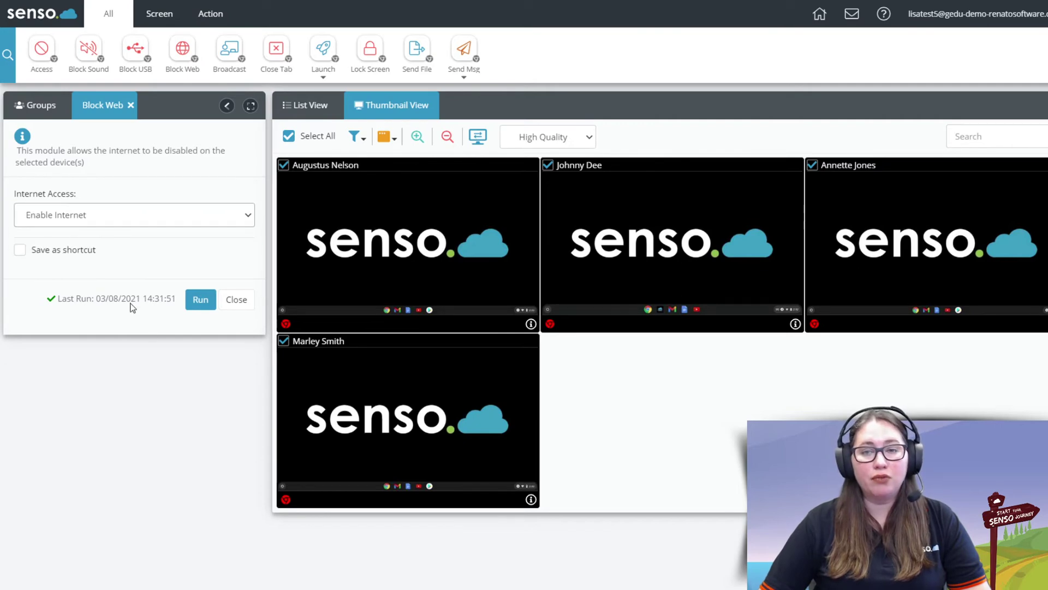
left_click(200, 300)
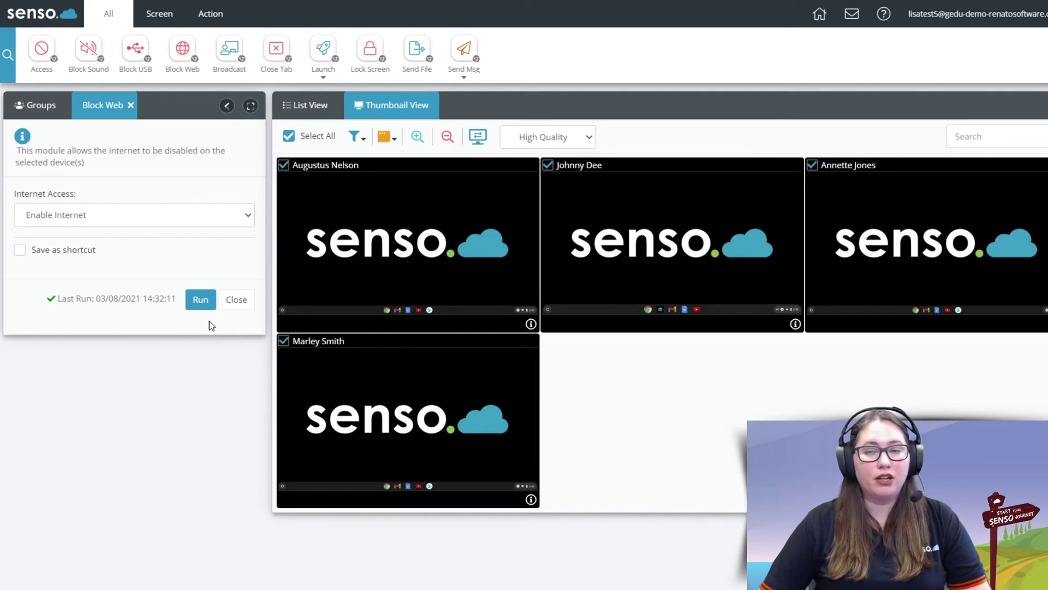
Launch Slides on only the first student's Chromebook
left_click(130, 105)
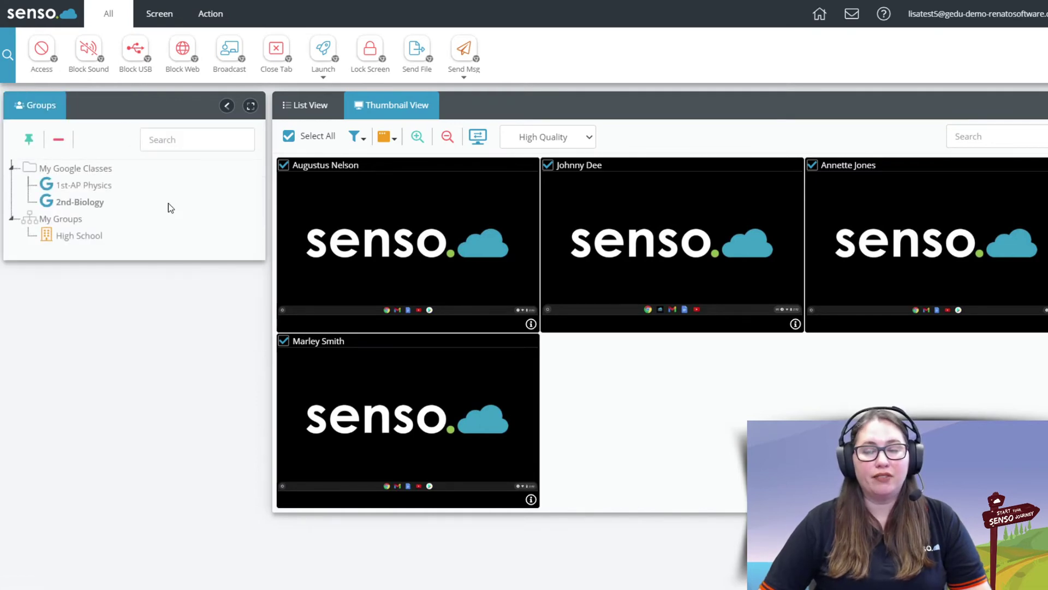
left_click(229, 50)
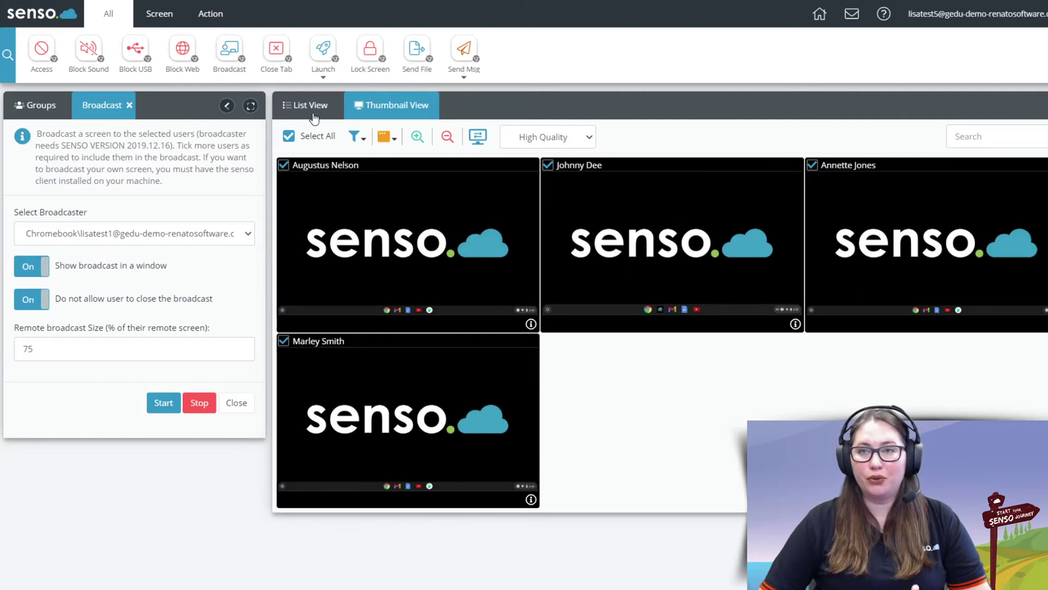
left_click(289, 136)
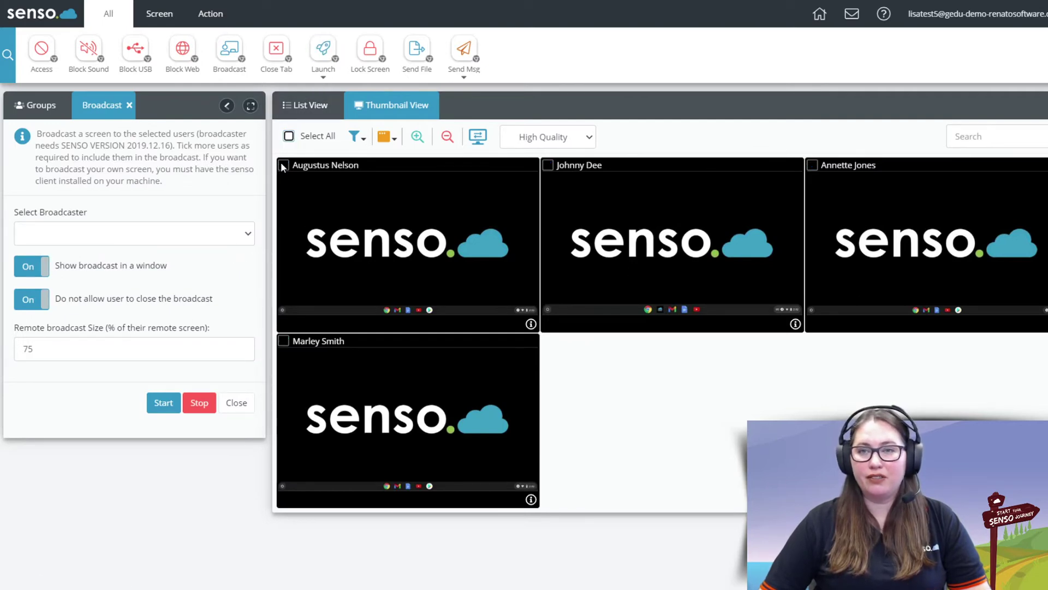
left_click(284, 165)
left_click(323, 79)
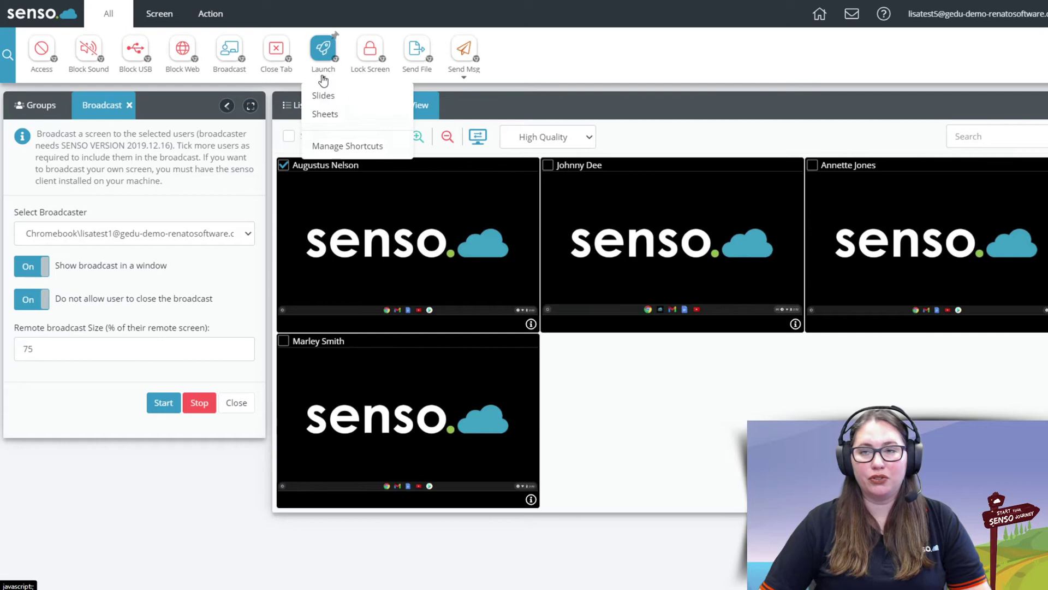
left_click(321, 82)
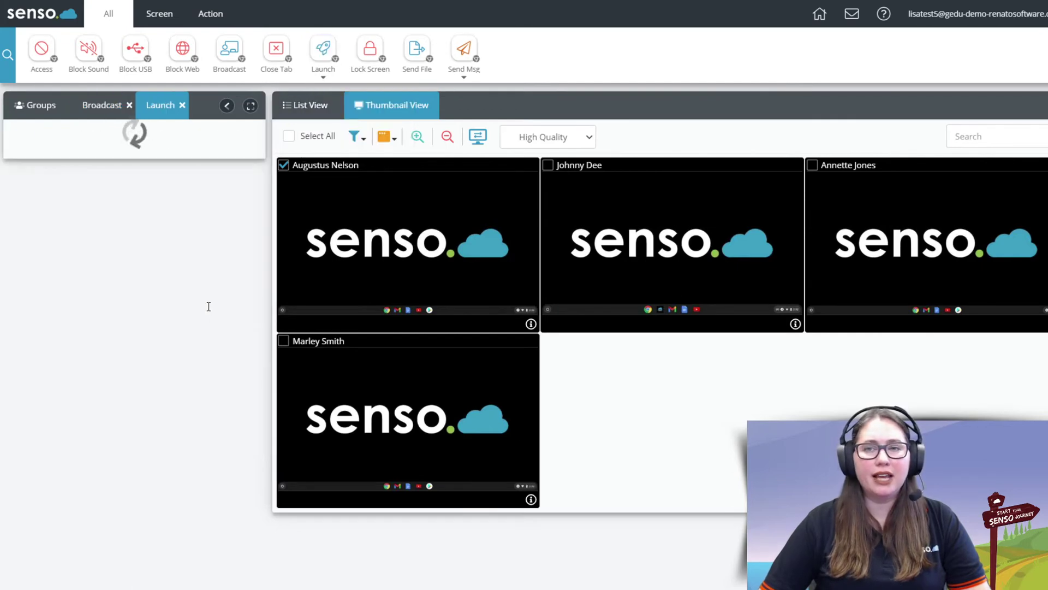
Broadcast the first student's screen to all students, not windowed and closable, then close the panels
left_click(103, 107)
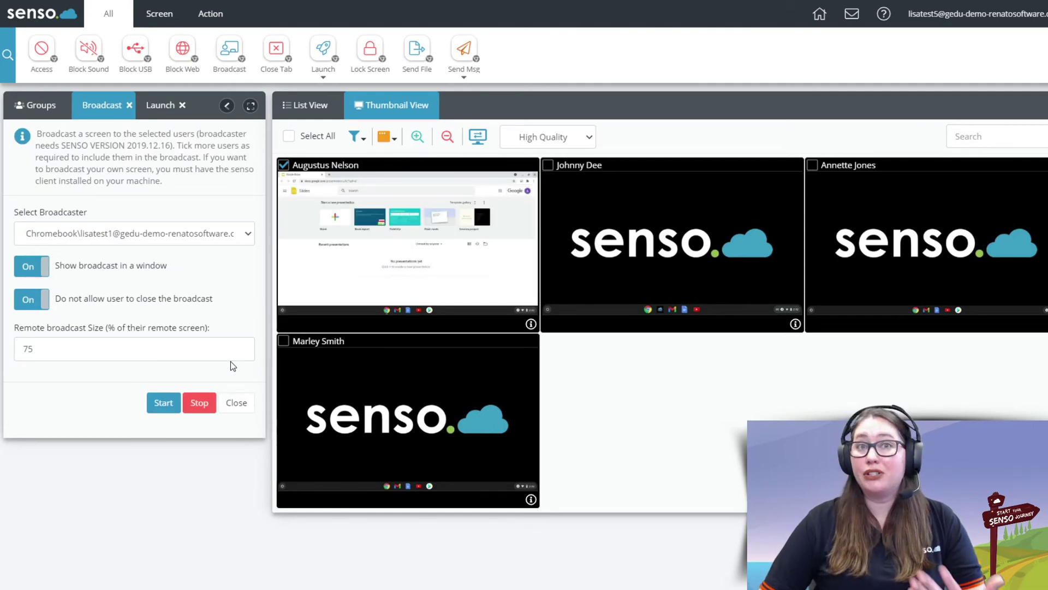
left_click(289, 137)
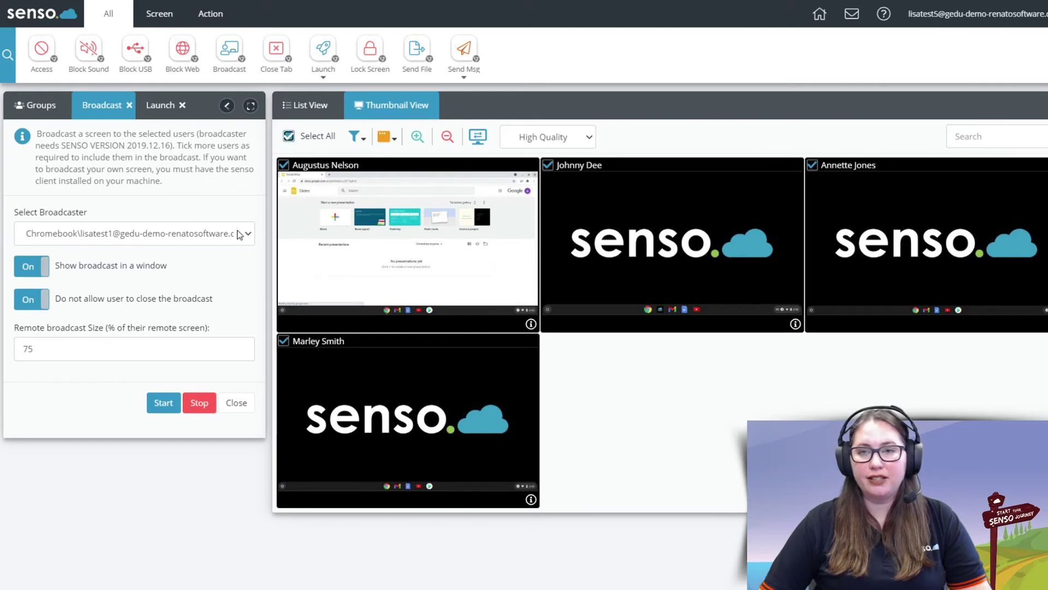
left_click(221, 233)
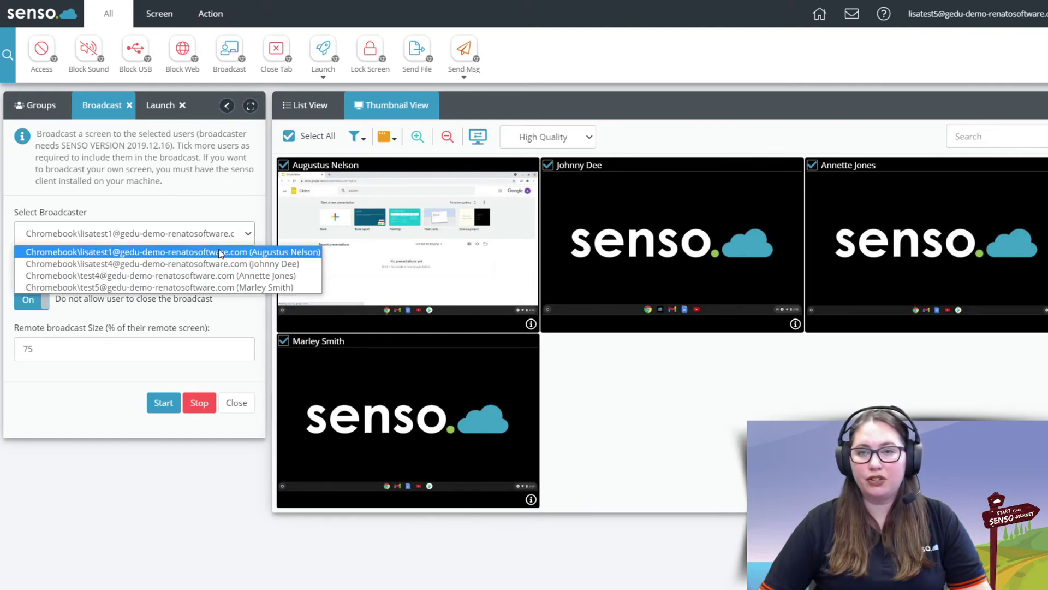
left_click(221, 252)
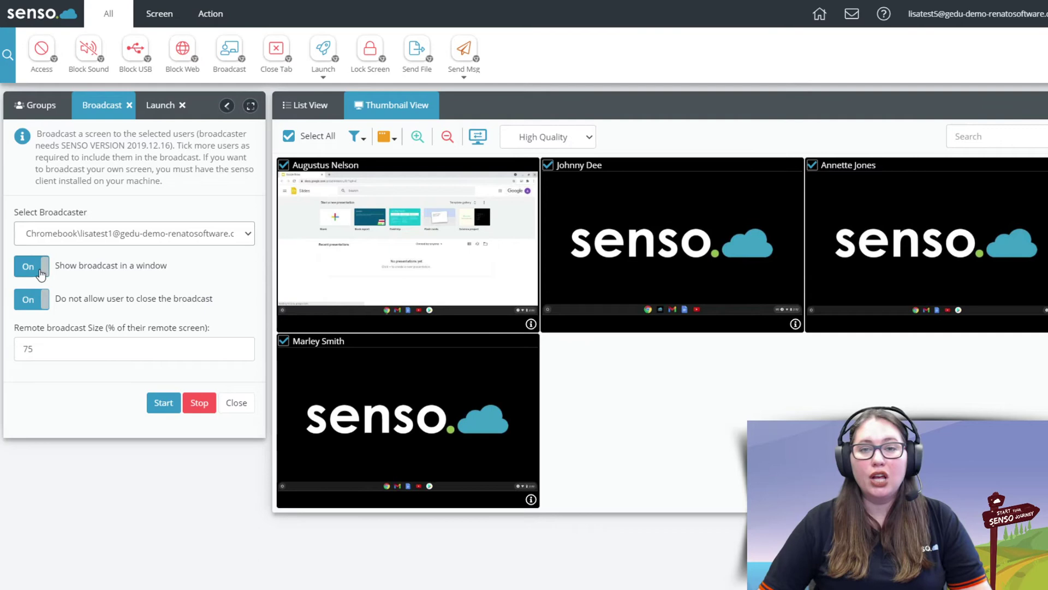
left_click(40, 273)
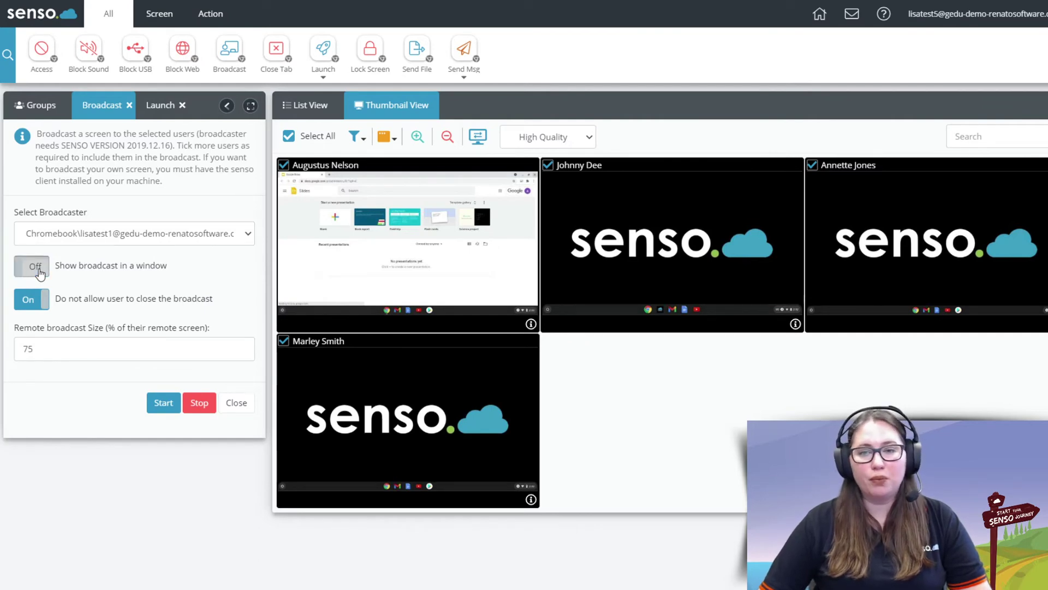
left_click(31, 305)
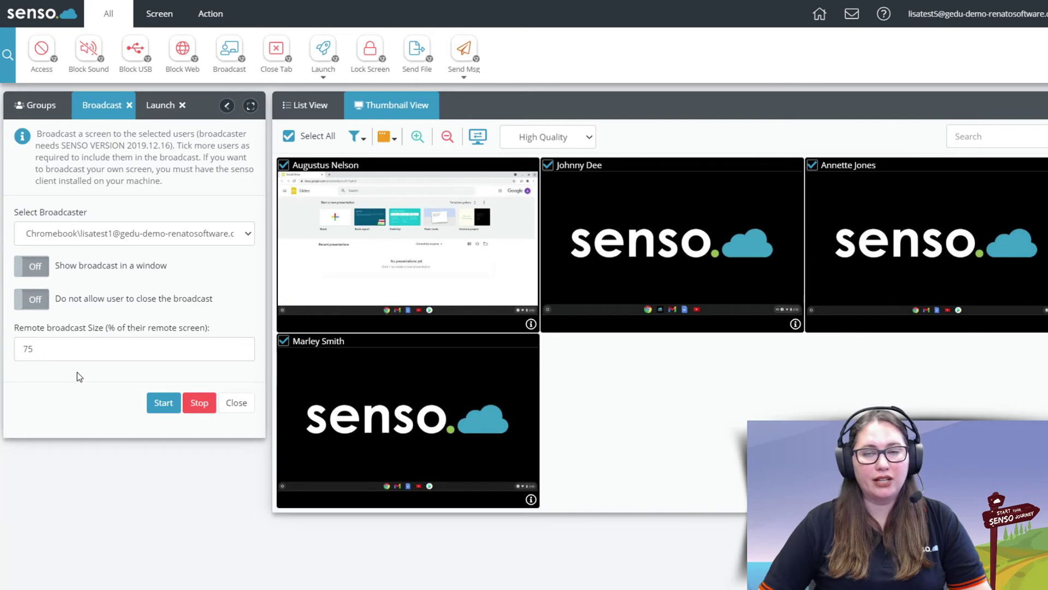
left_click_drag(211, 328, 7, 326)
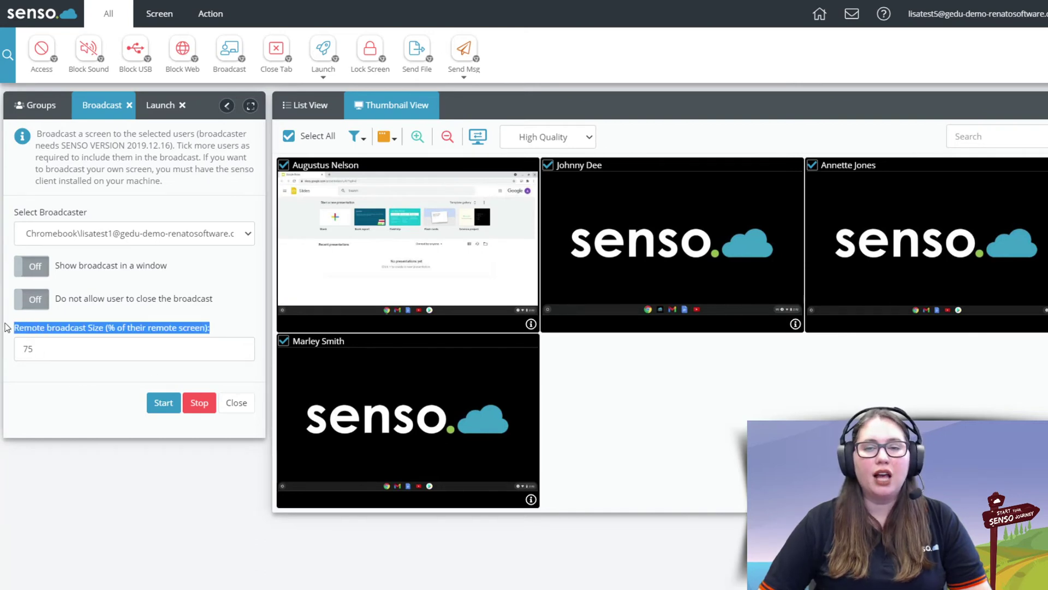
left_click(69, 440)
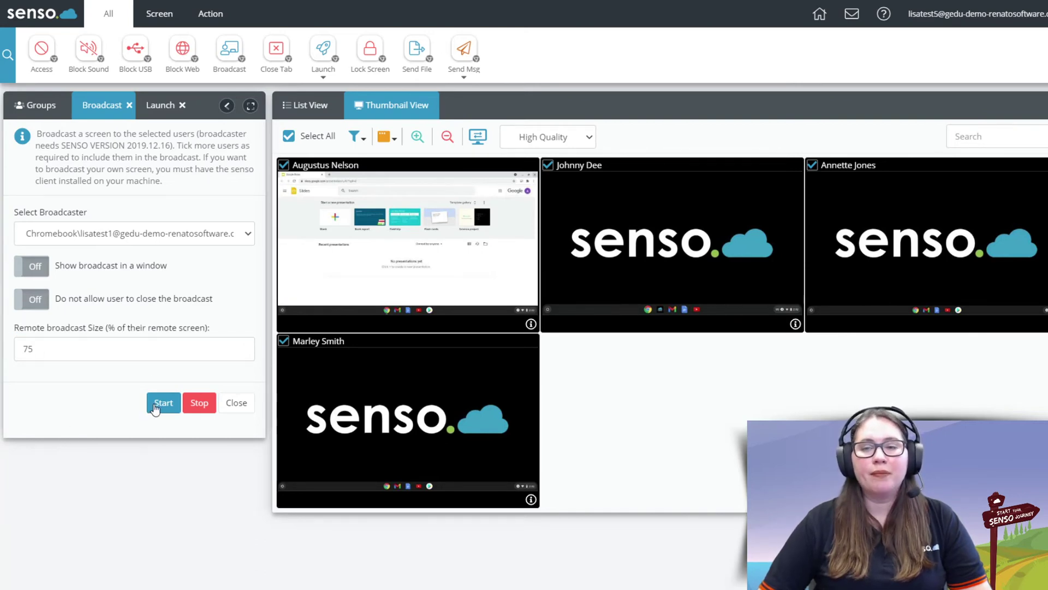
left_click(156, 407)
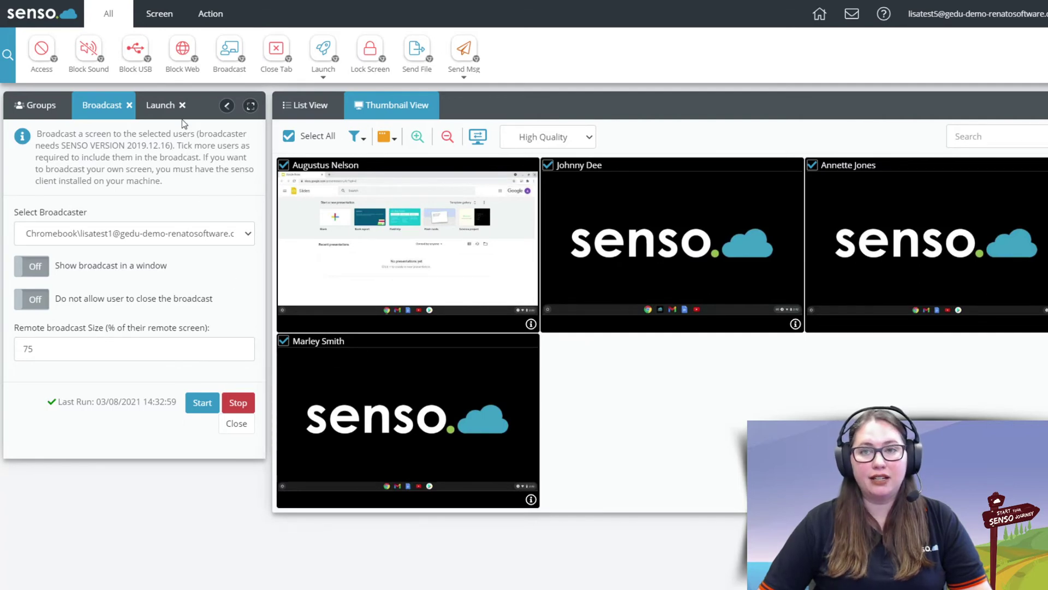
left_click(183, 104)
left_click(130, 105)
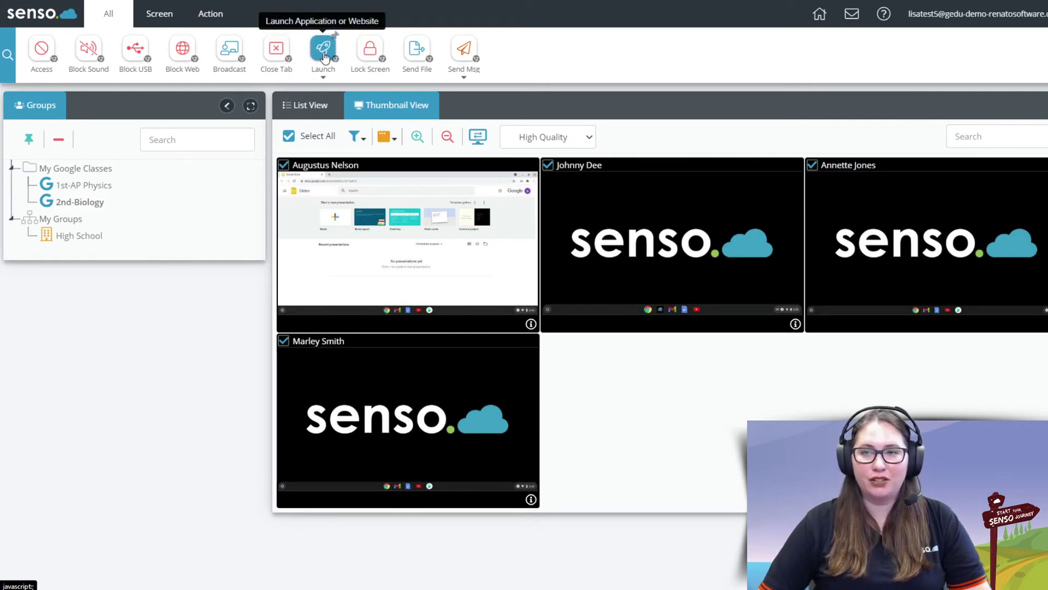
Launch code.org on all selected Chromebooks
left_click(325, 56)
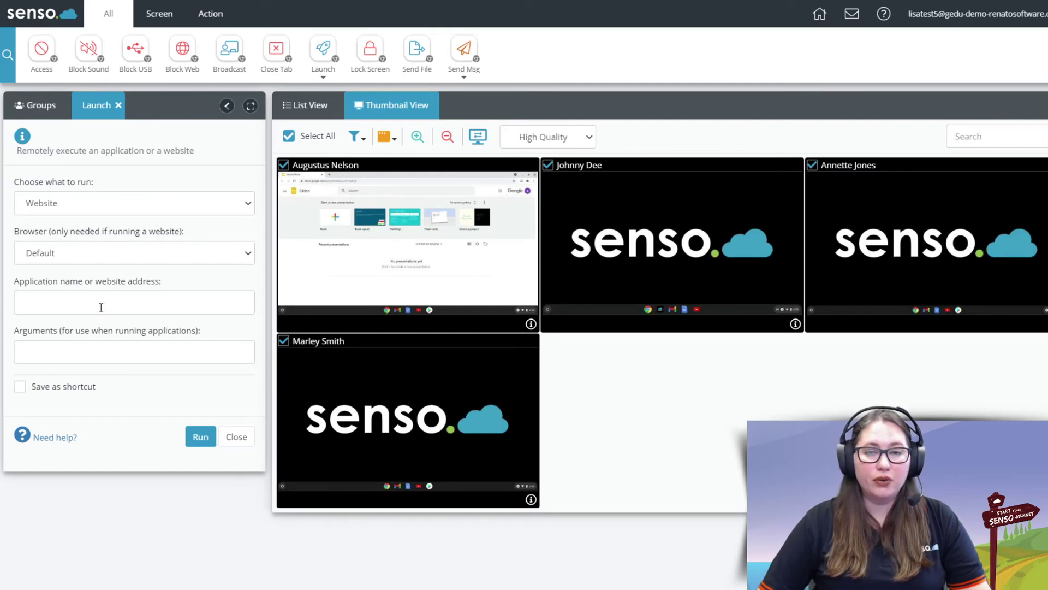
left_click(101, 308)
type("code")
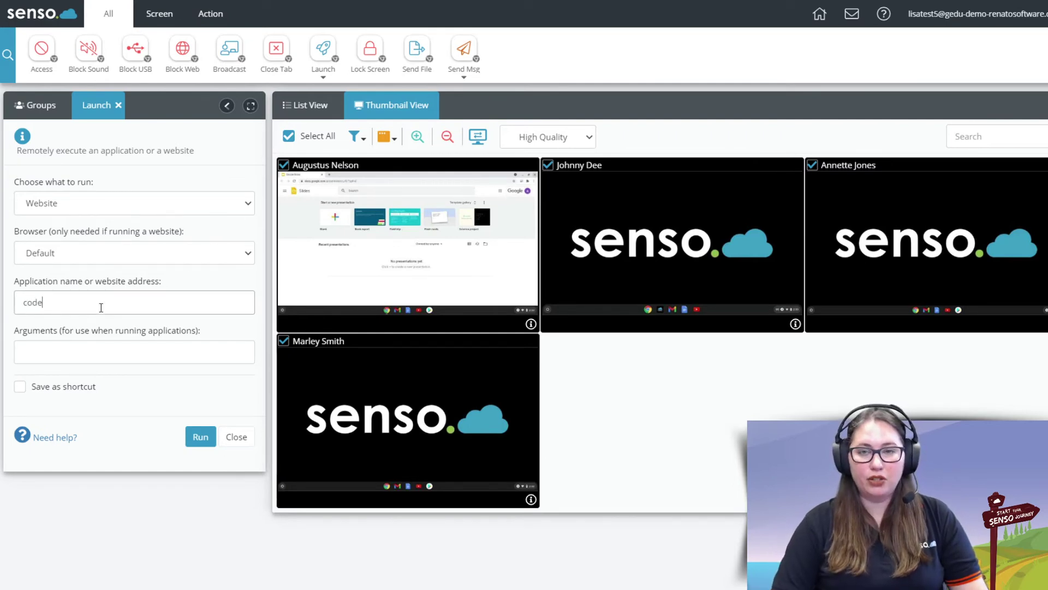
type(".org")
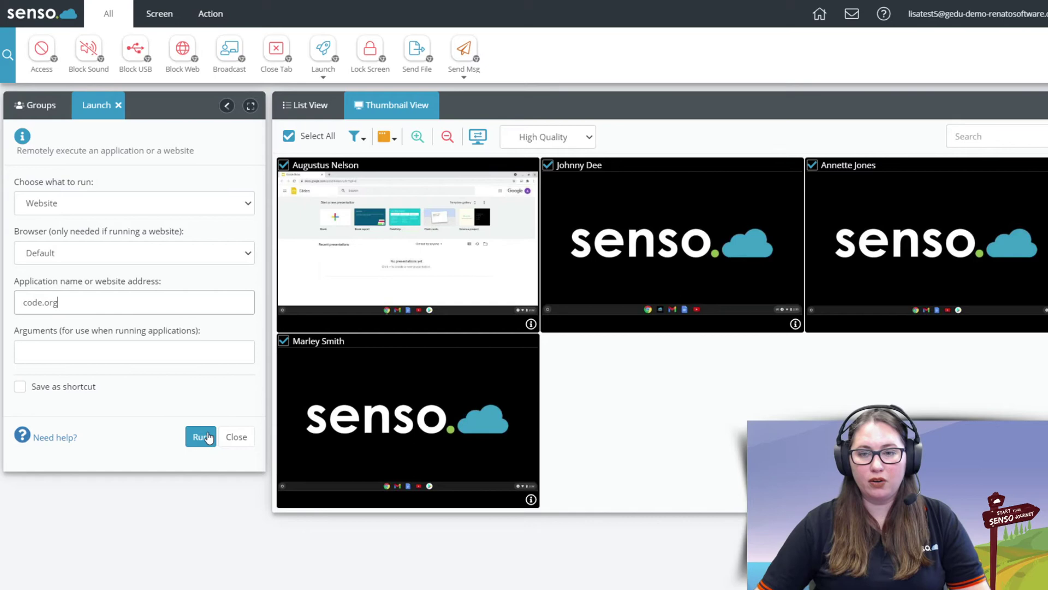
left_click(200, 437)
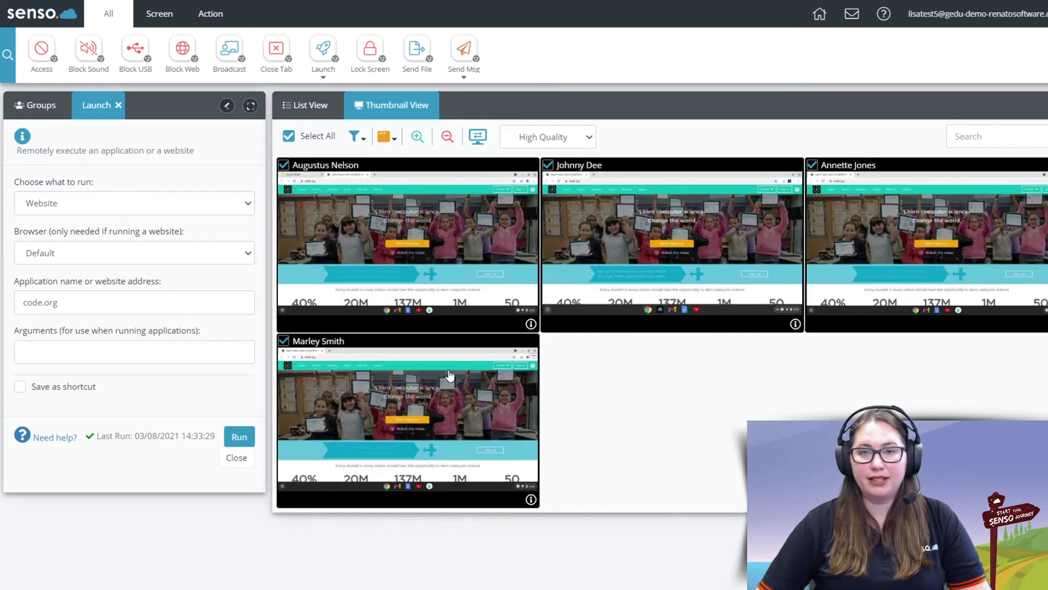
Replace the address with istation.com and launch it on all selected Chromebooks
left_click_drag(130, 304, 8, 305)
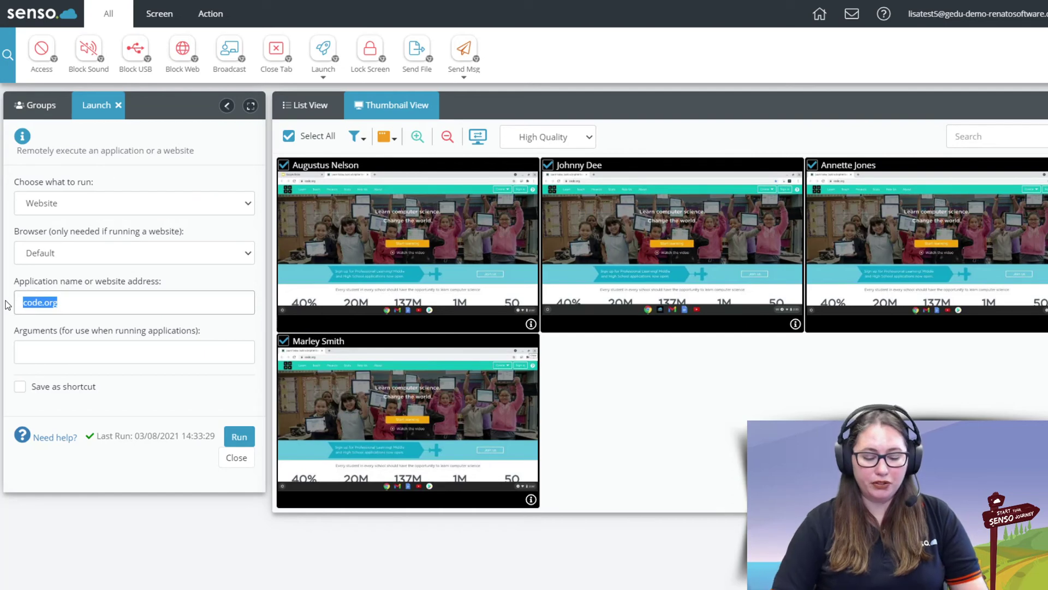
type("istation.")
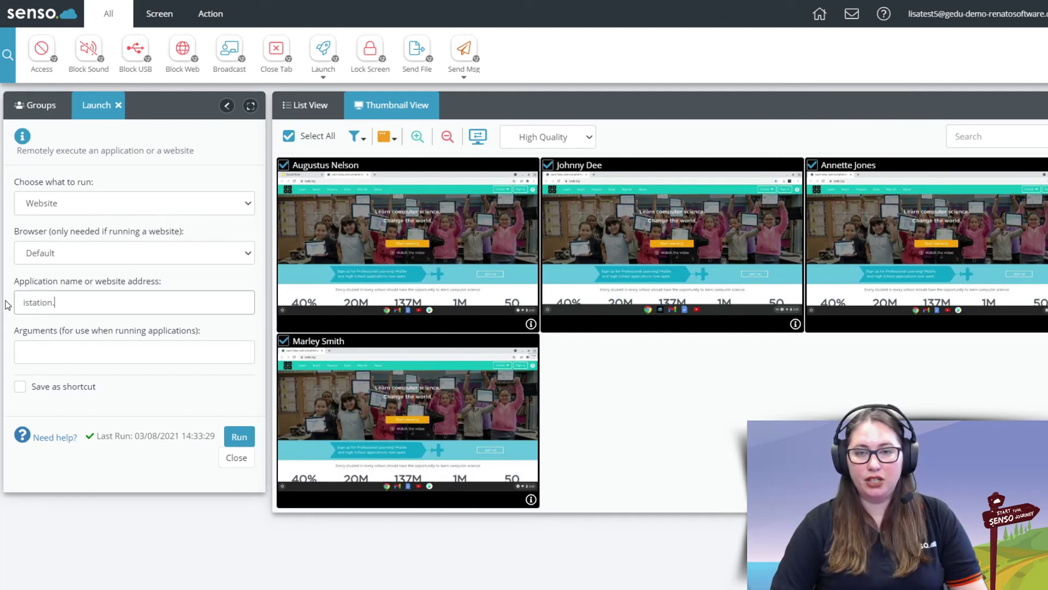
type("com")
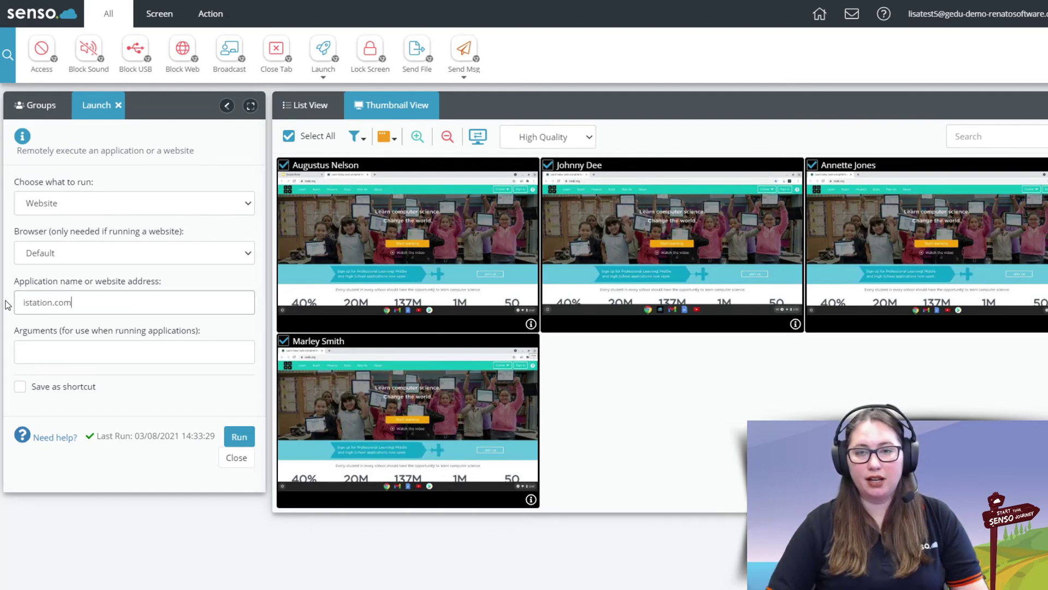
left_click(235, 437)
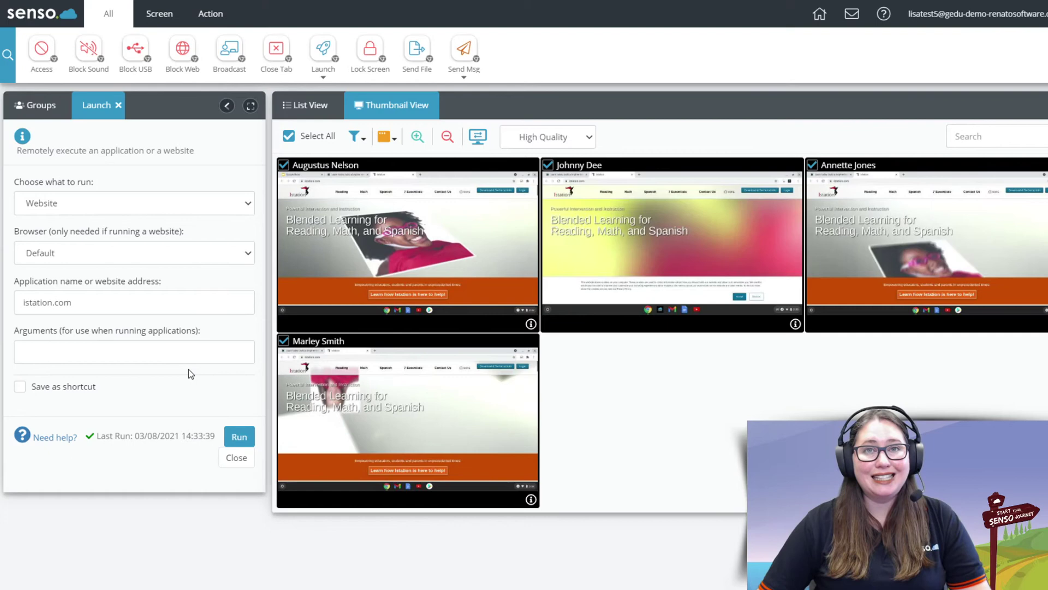
Launch Sheets on all selected students' Chromebooks and tick Save as shortcut
left_click(324, 78)
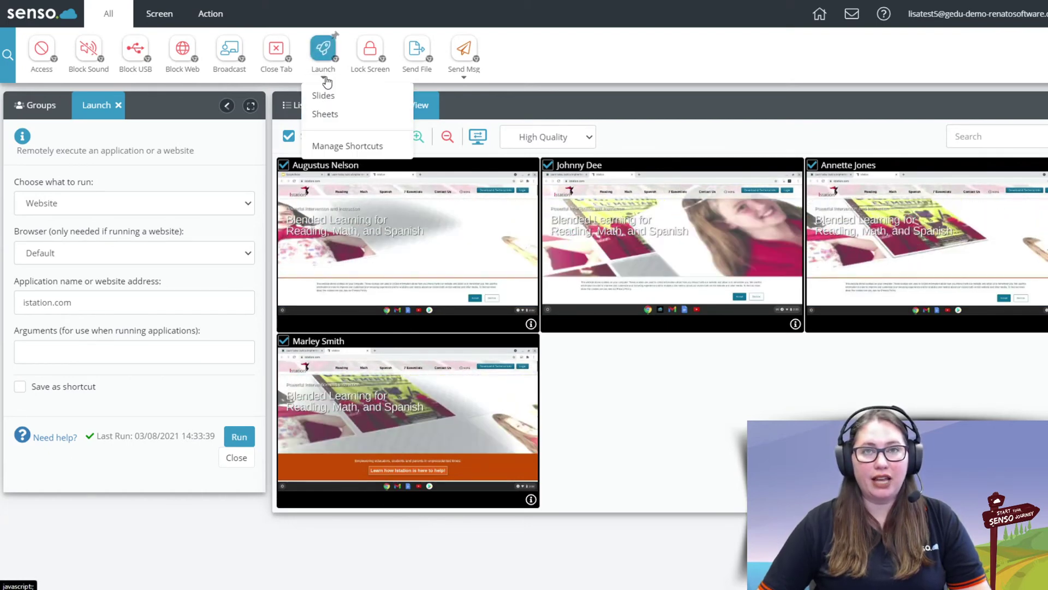
left_click(327, 115)
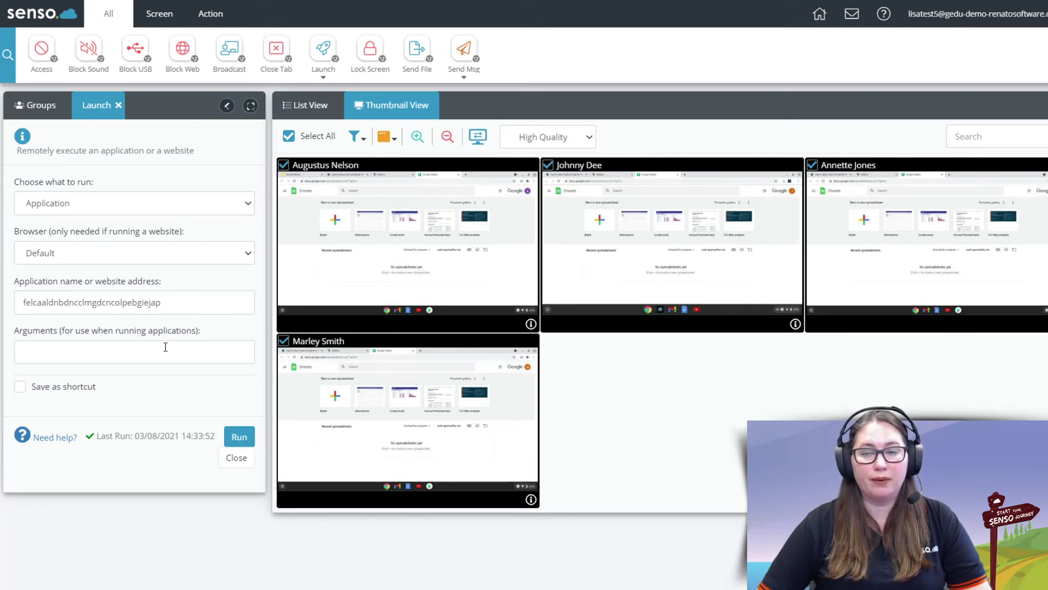
left_click(20, 389)
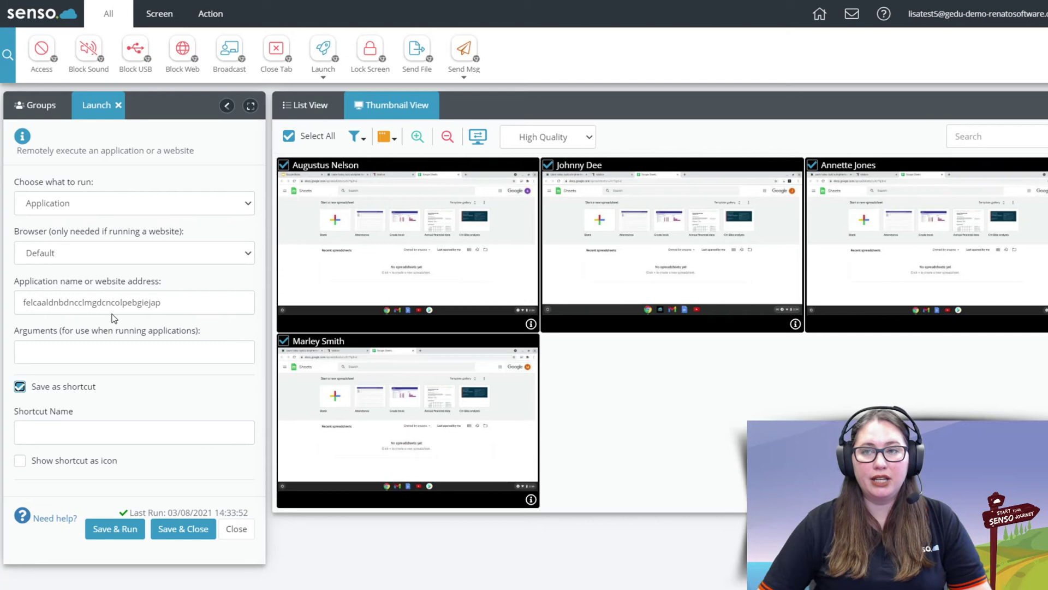
Switch the launch type from app to website and enter the code.org address
left_click(320, 78)
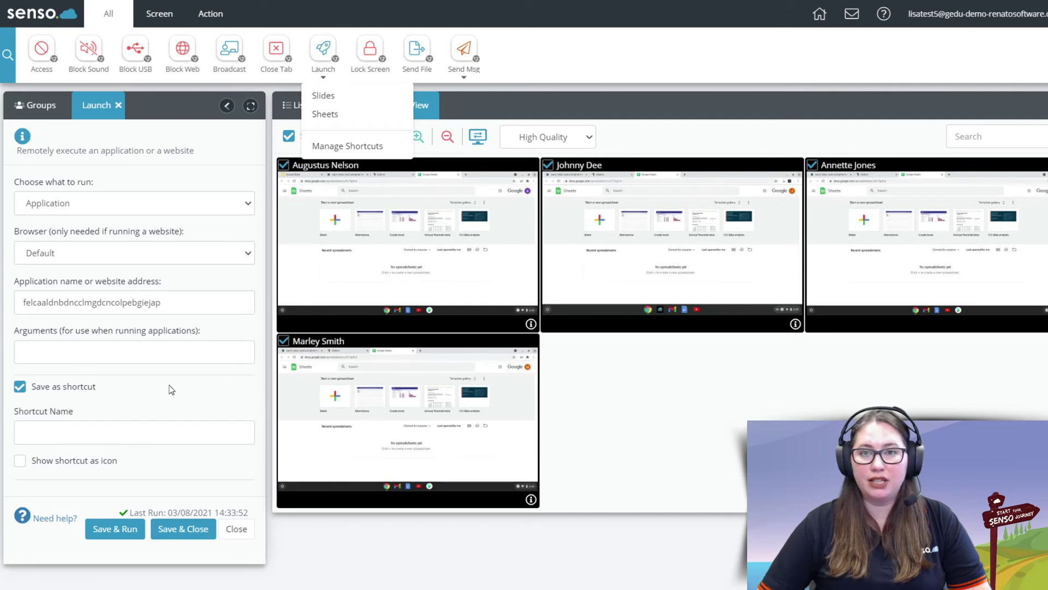
left_click(100, 198)
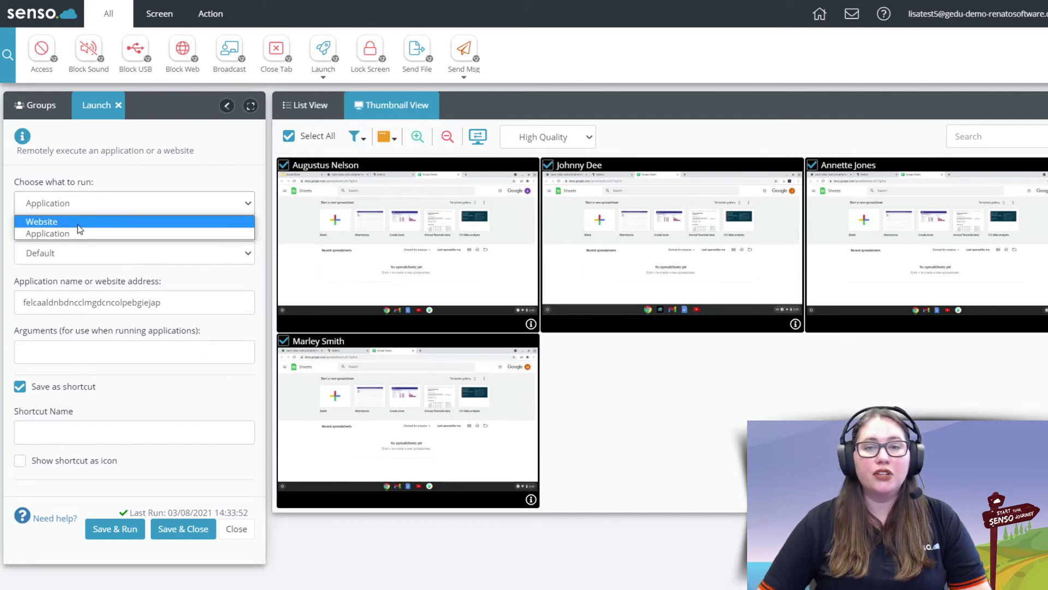
left_click(78, 223)
left_click_drag(194, 296, 2, 303)
type("cooe.")
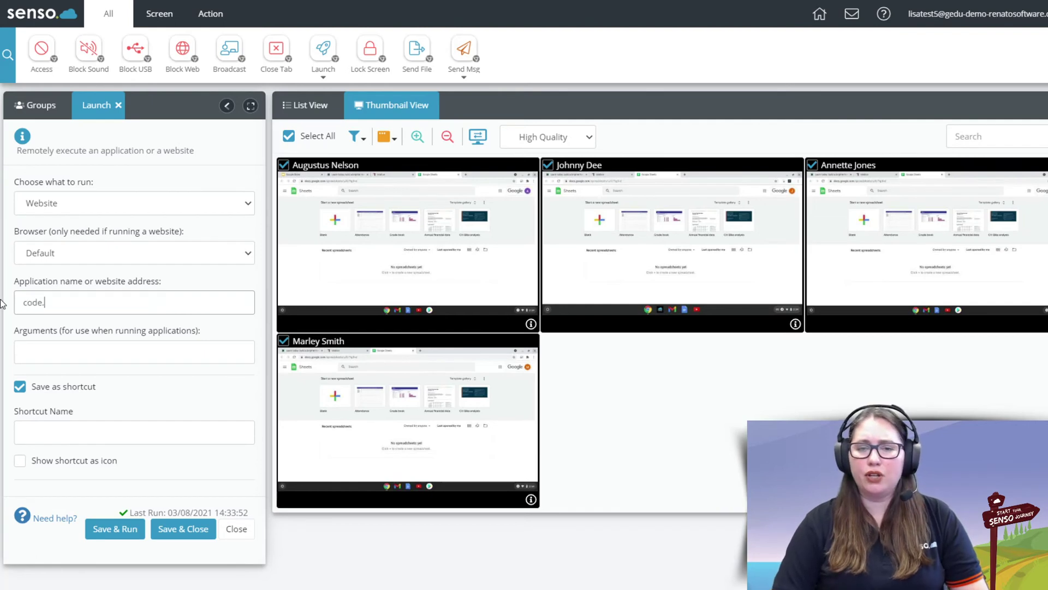
type("org")
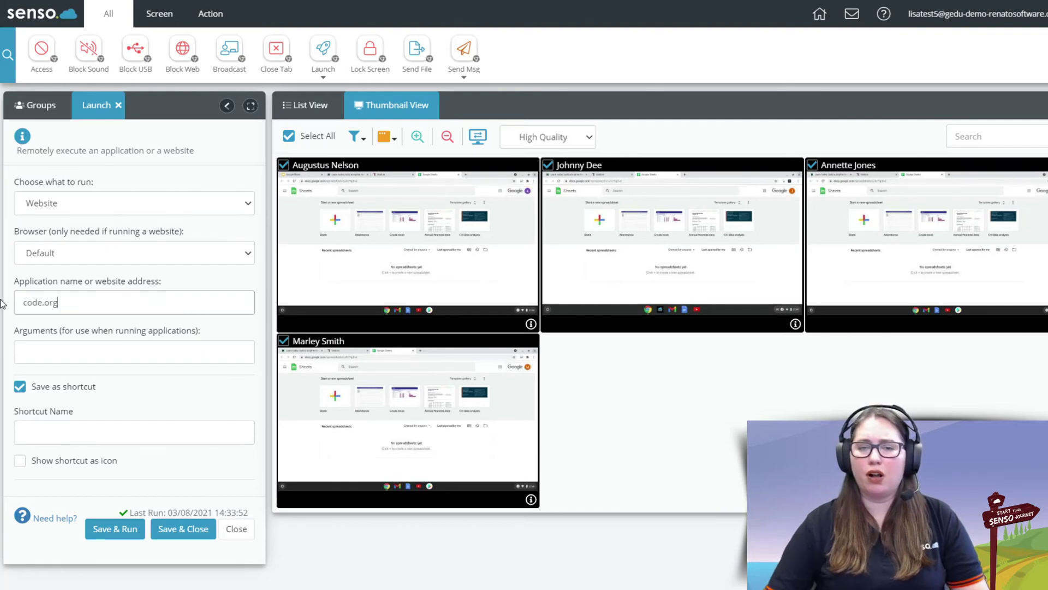
Name the shortcut code.org, show it as an icon, and Save & Run it
left_click(45, 432)
type("co")
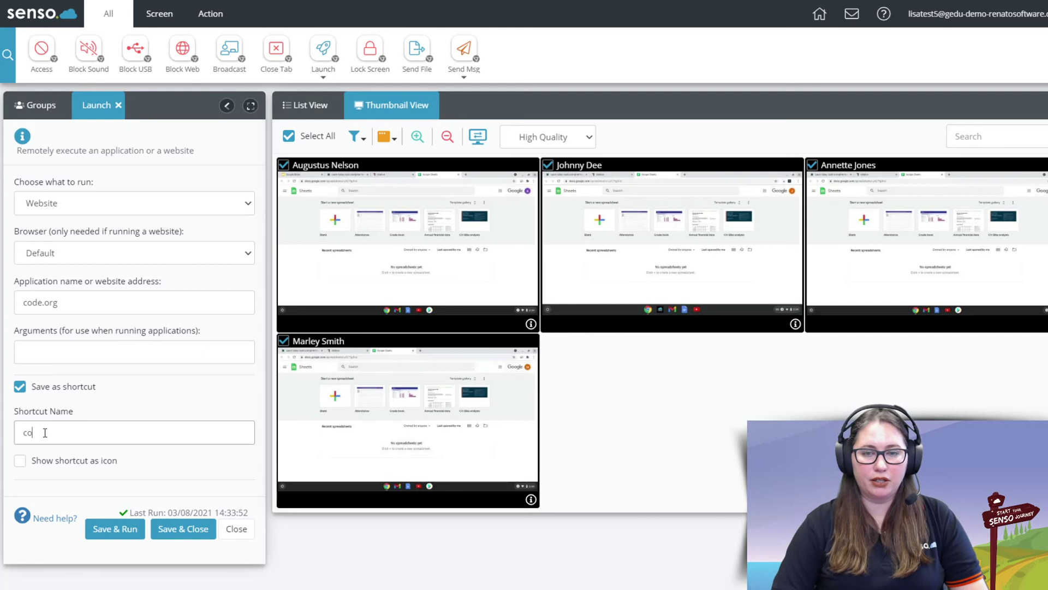
type("de.org")
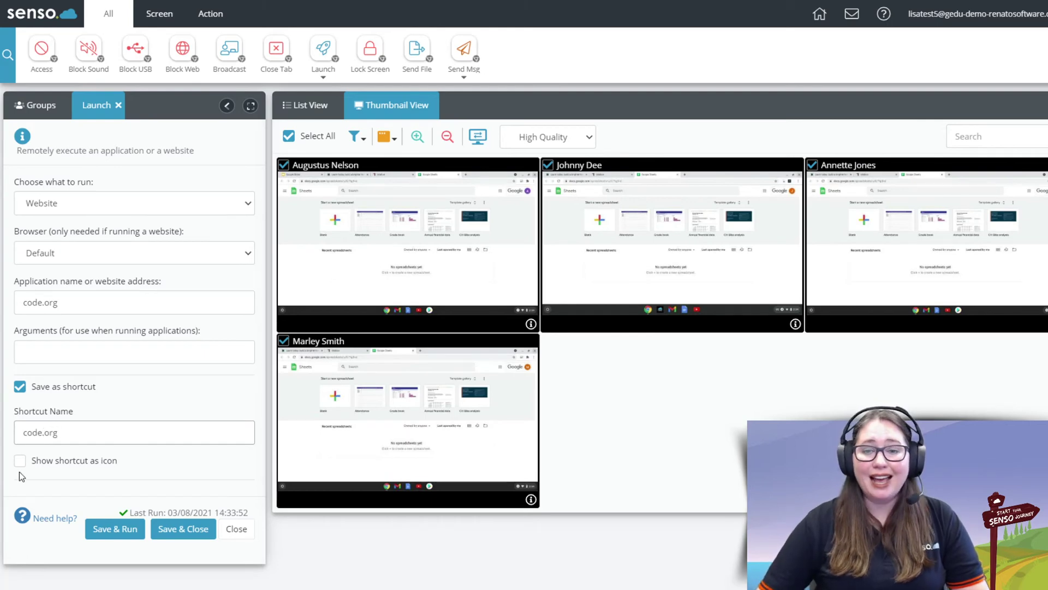
left_click(20, 464)
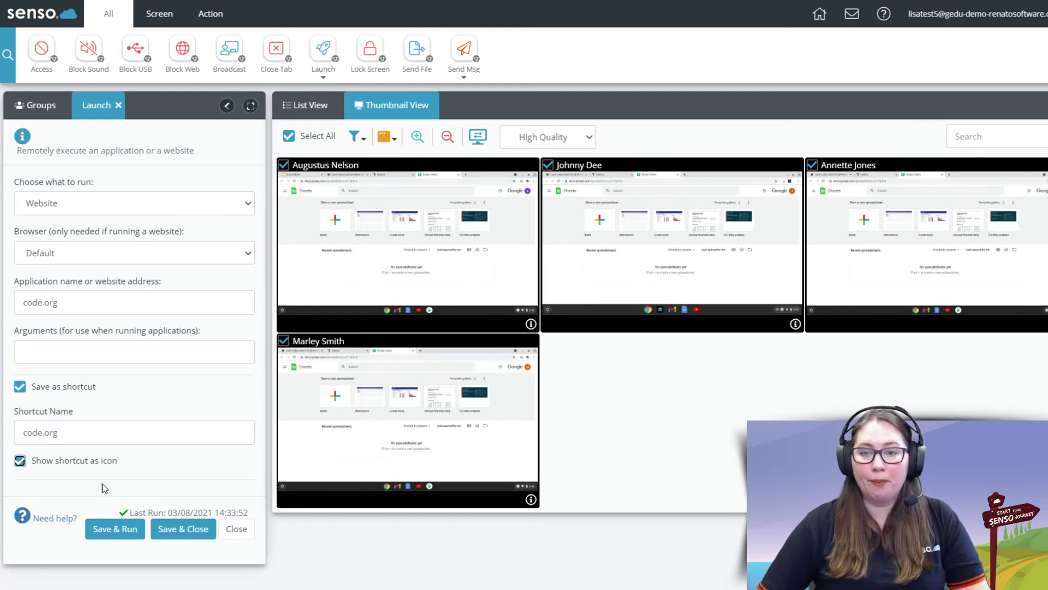
left_click(127, 532)
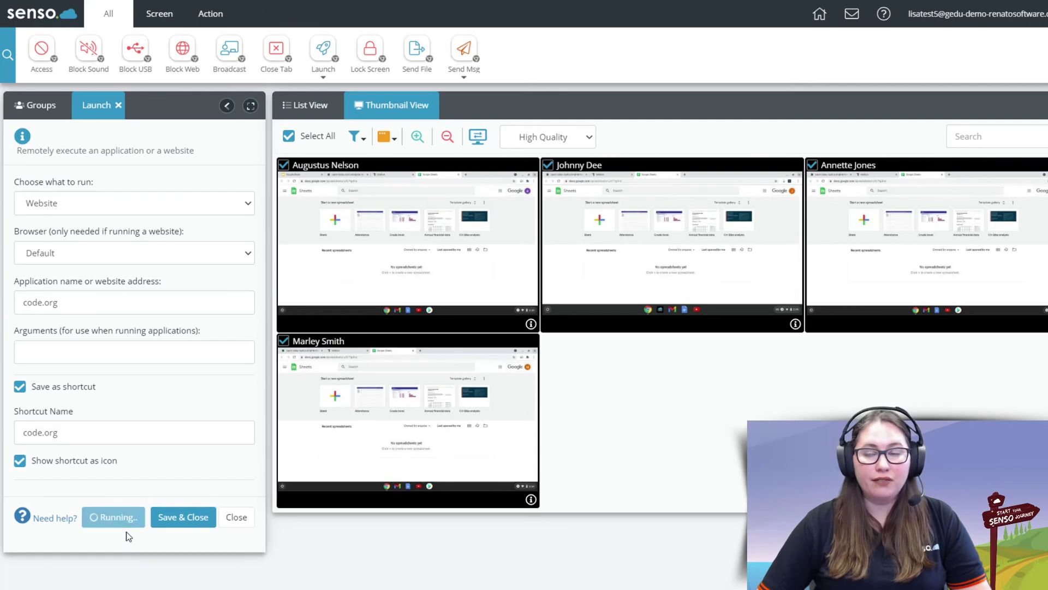
left_click(183, 517)
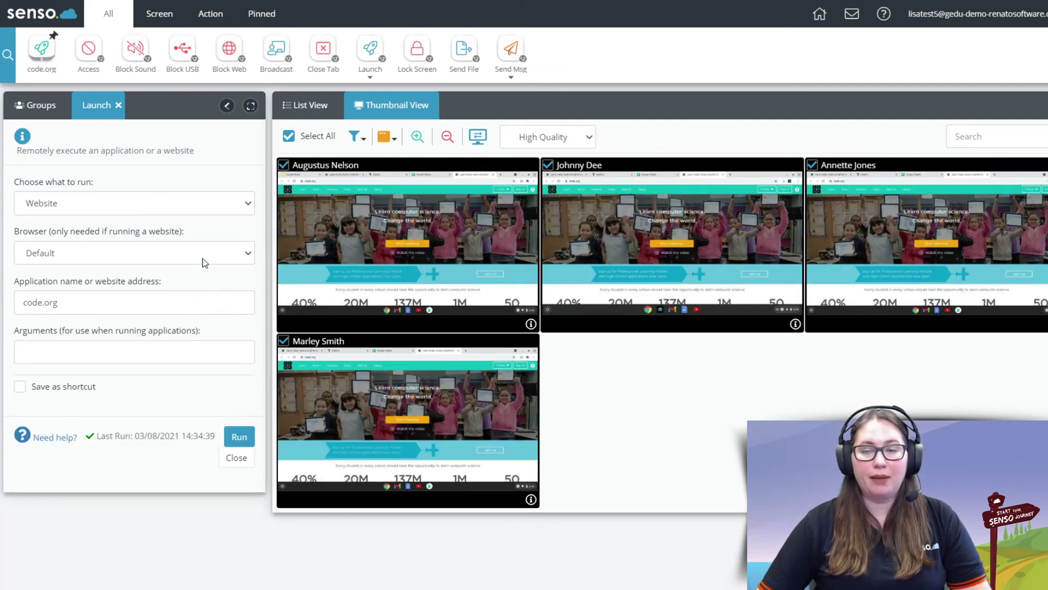
Relaunch code.org for all students from the saved code.org shortcut
left_click(370, 78)
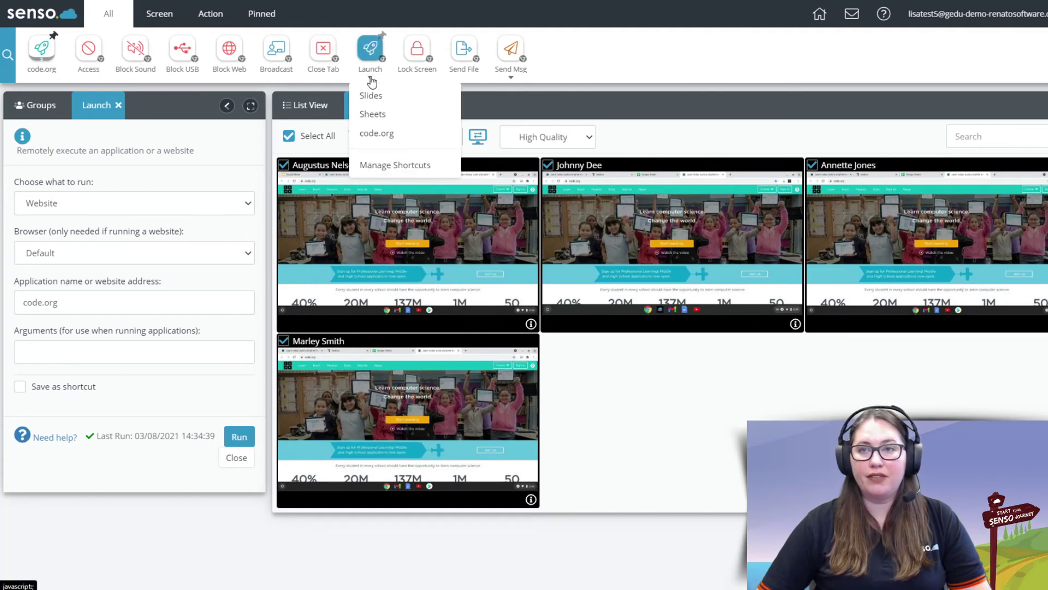
left_click(374, 137)
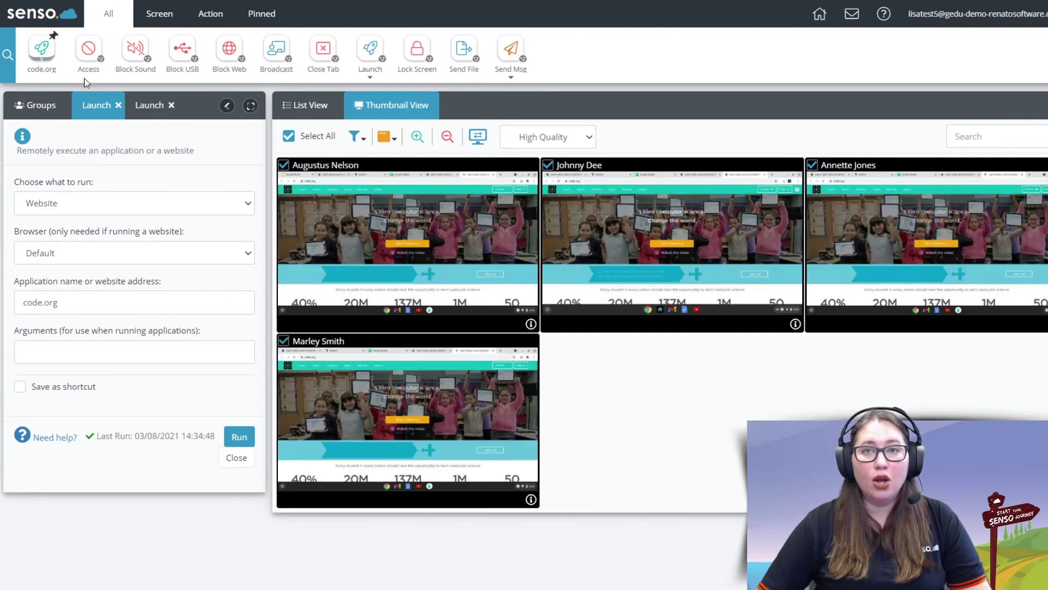
left_click(51, 51)
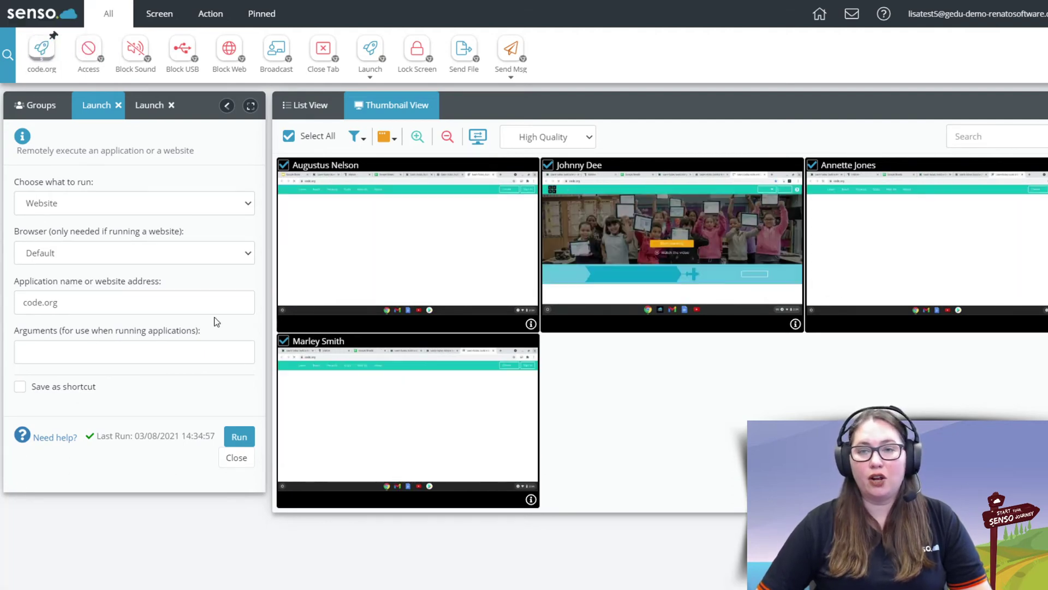
Close both Launch forms and bring up the Close Tab tool
left_click(171, 105)
left_click(118, 105)
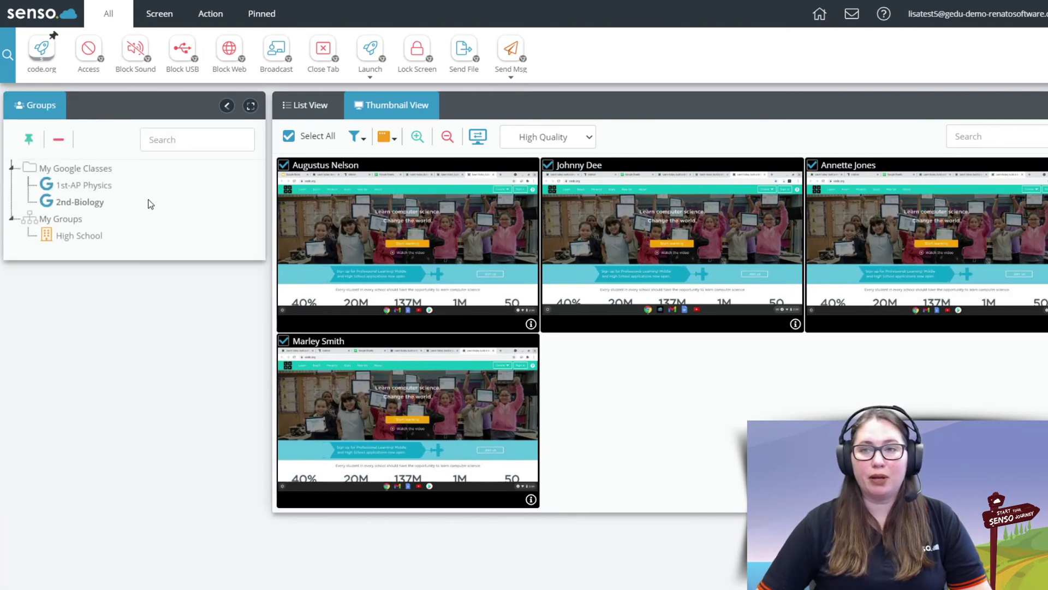
left_click(323, 49)
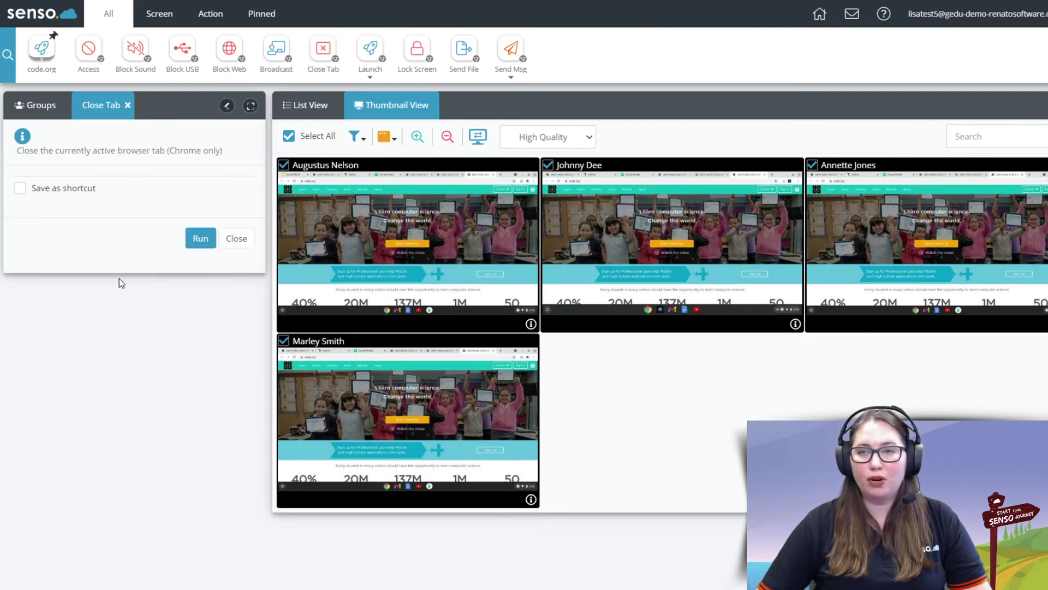
Enlarge the thumbnails, adjust the selection, and run Close Tab six times on students' Chromebooks
left_click(417, 137)
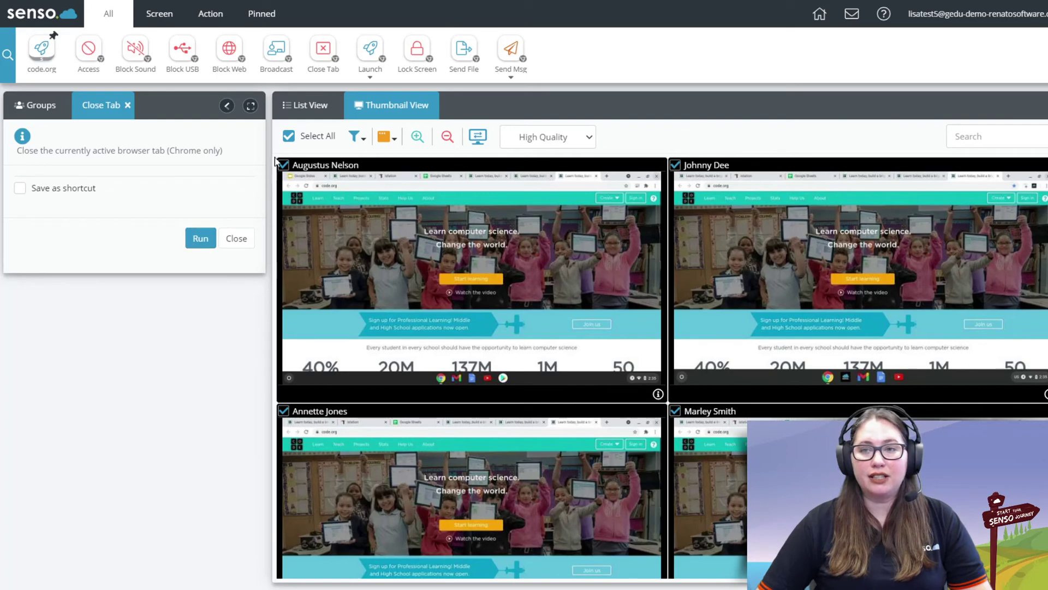
left_click(289, 136)
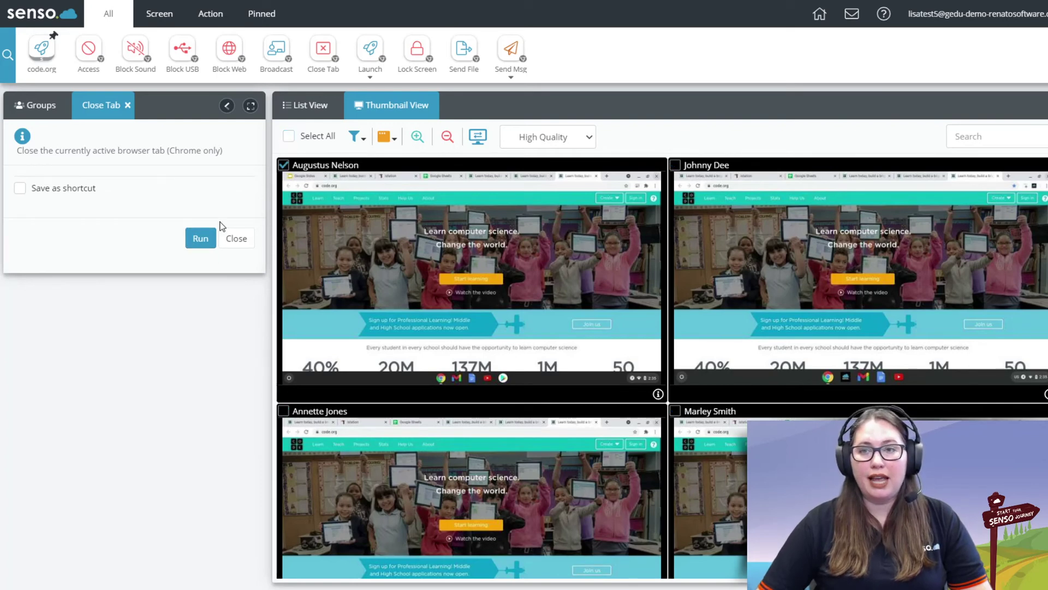
left_click(191, 239)
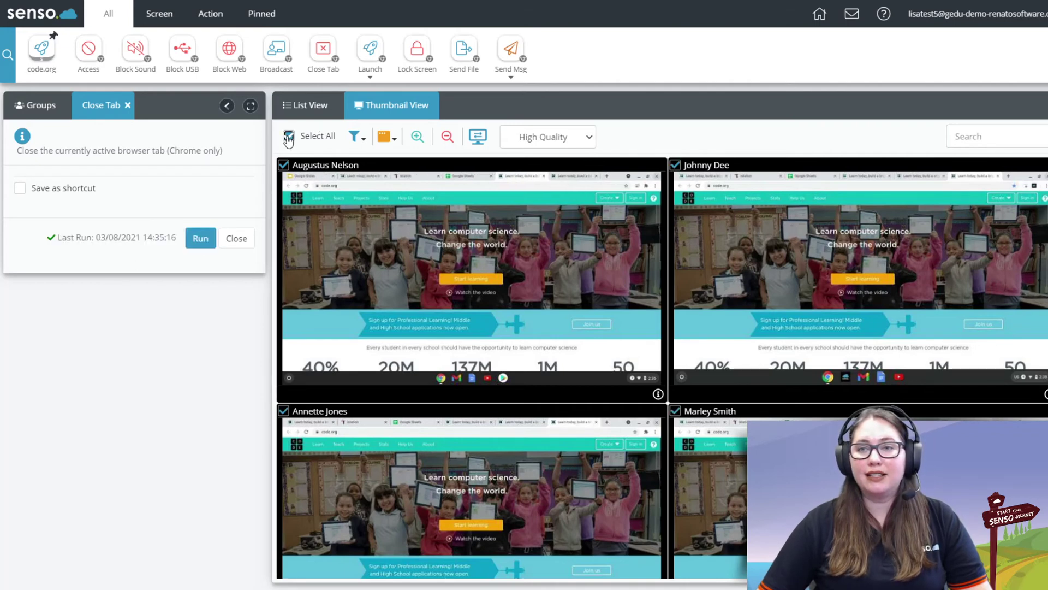
left_click(201, 237)
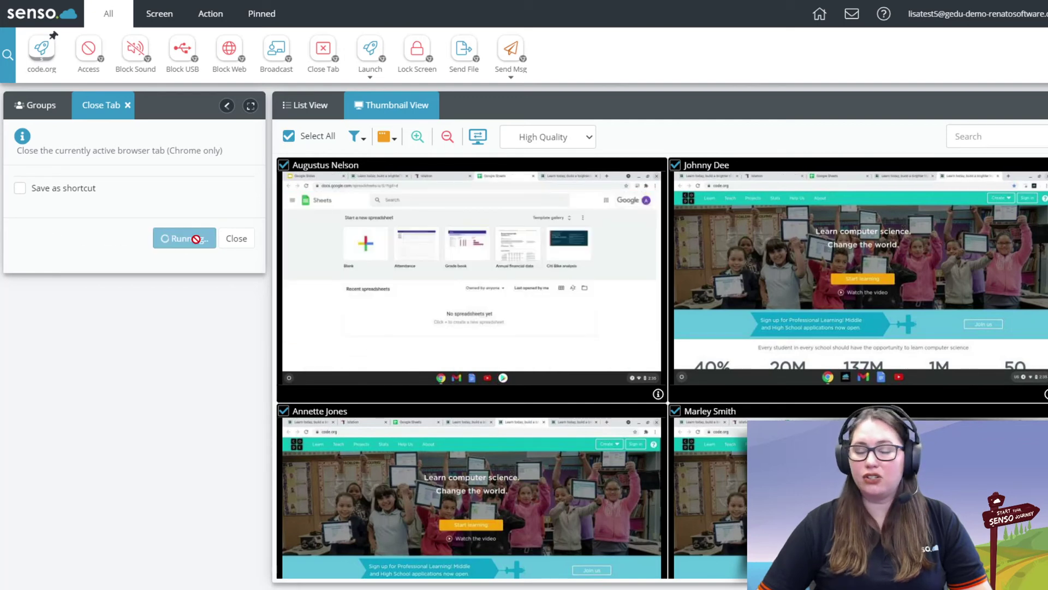
left_click(194, 239)
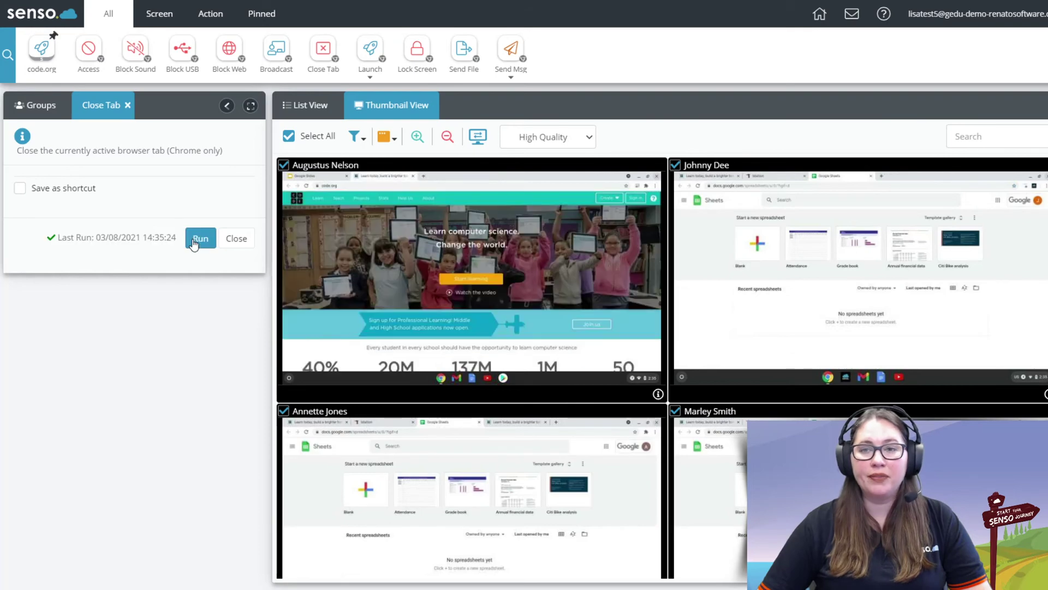
left_click(194, 240)
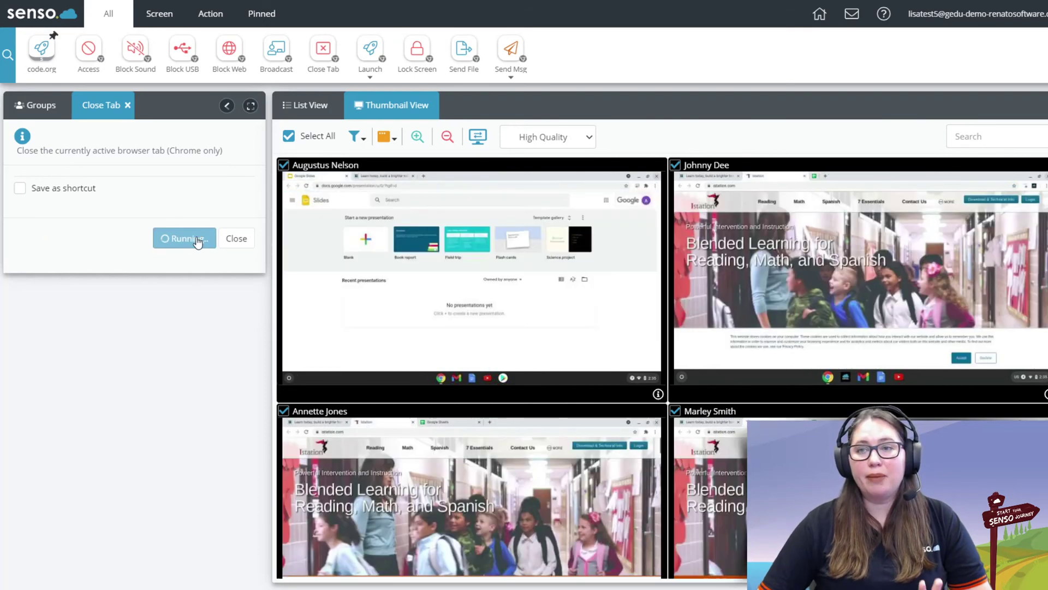
left_click(198, 240)
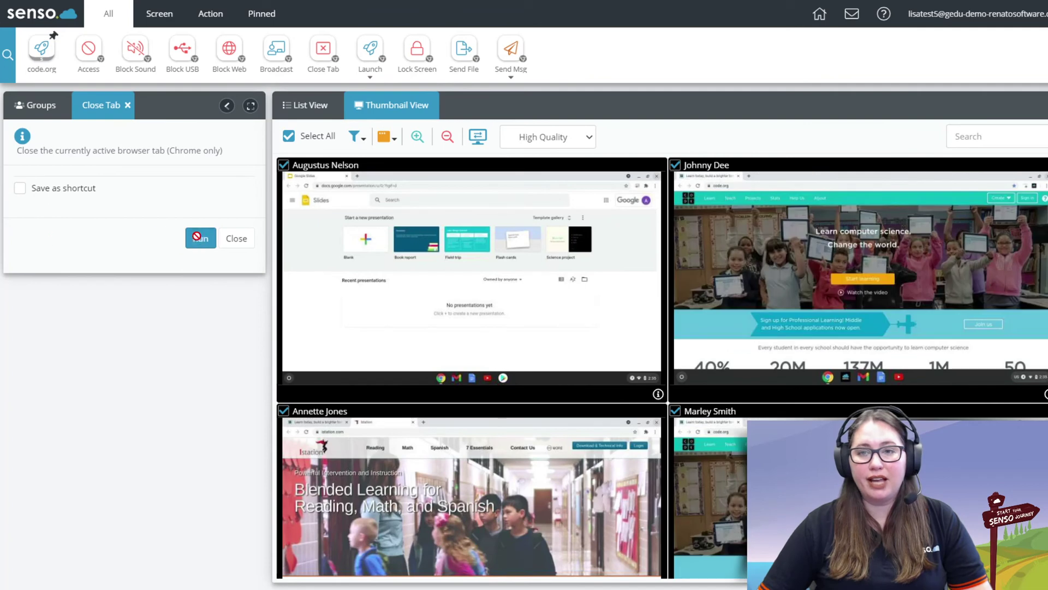
left_click(191, 238)
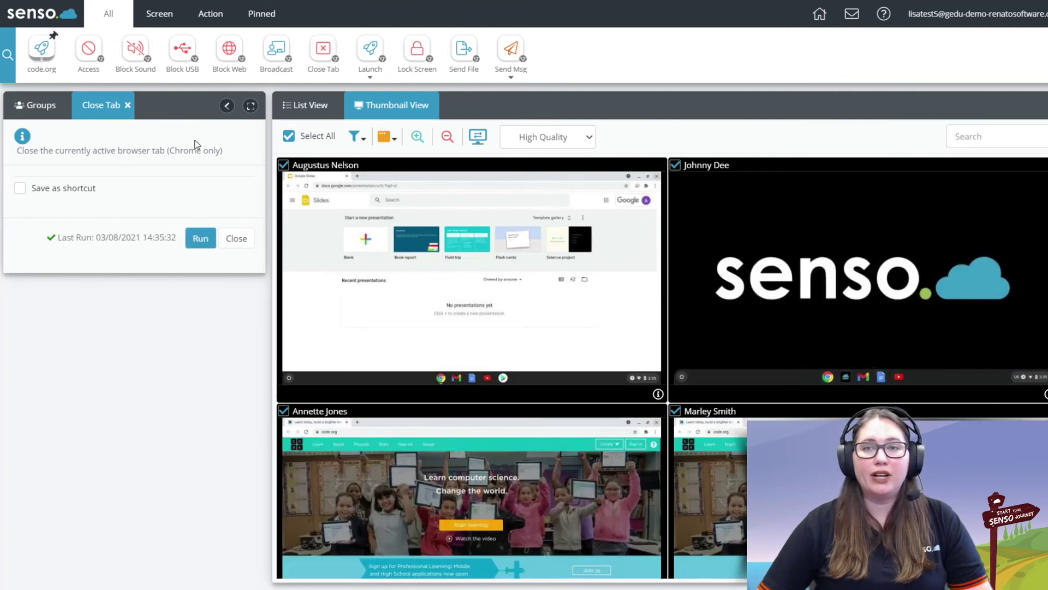
Lock all students' screens with a Green background and the message 'Hello world'
left_click(128, 105)
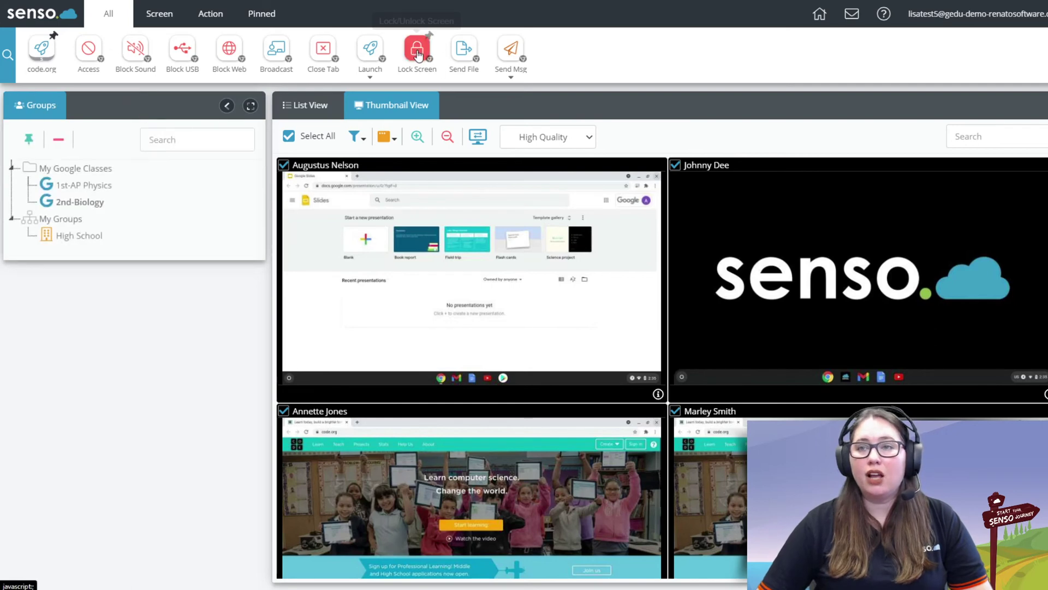
left_click(417, 51)
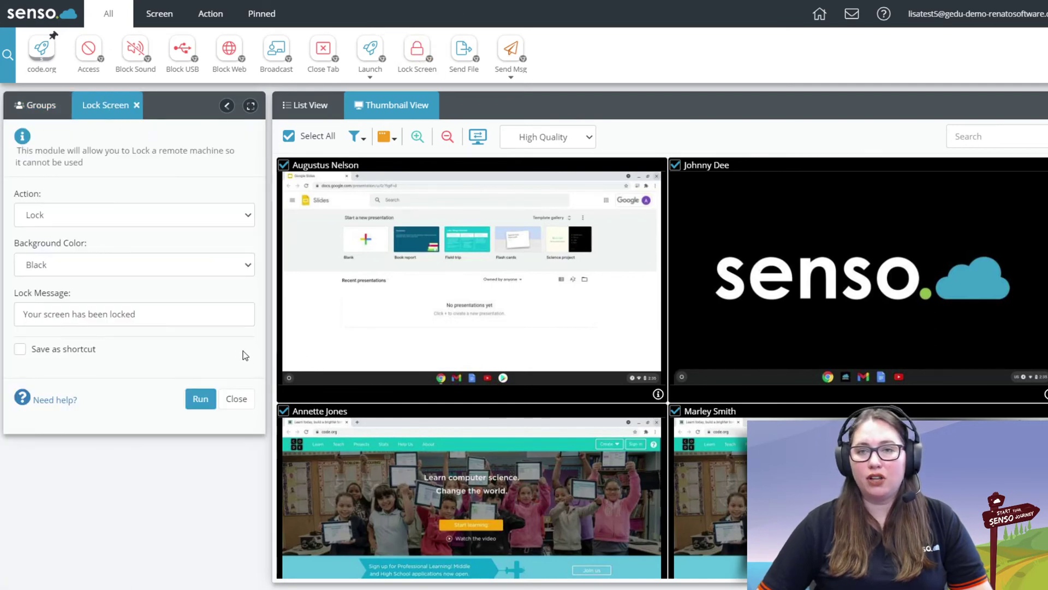
left_click(102, 263)
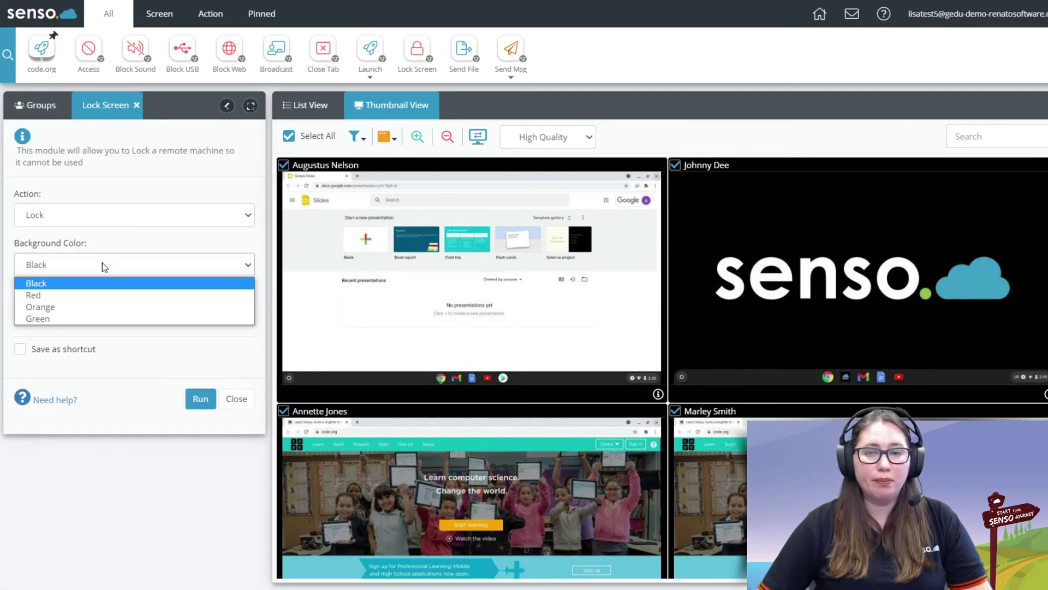
left_click(103, 263)
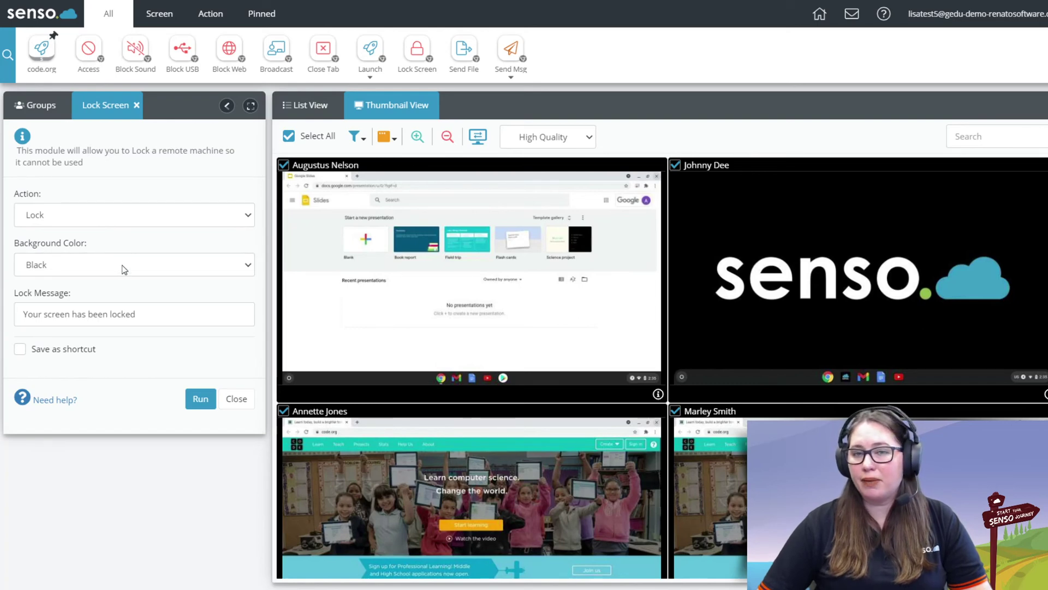
left_click(122, 268)
left_click(99, 313)
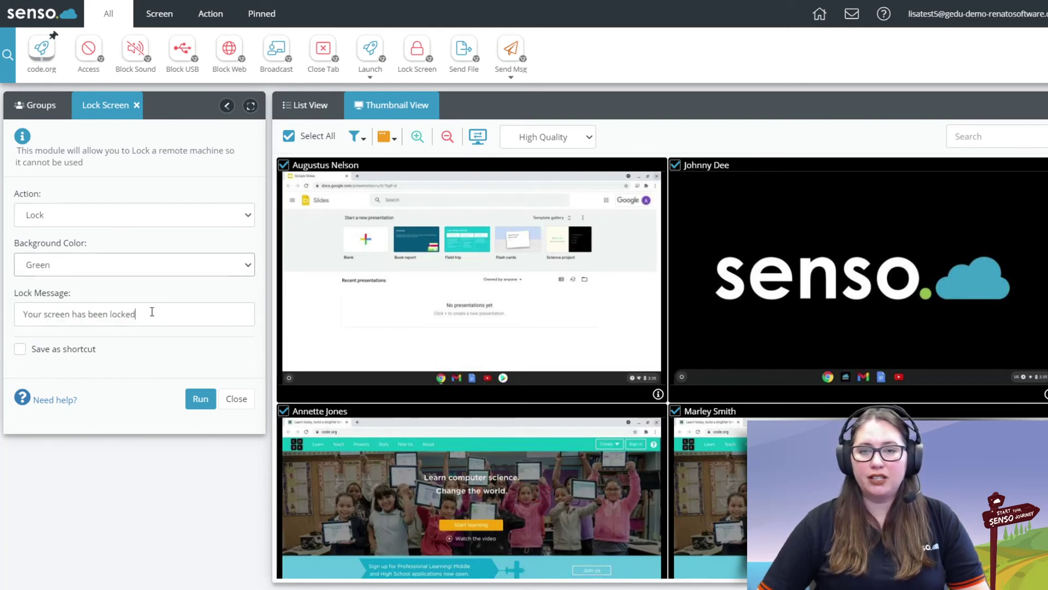
left_click_drag(152, 312, 1, 311)
type("Hello world")
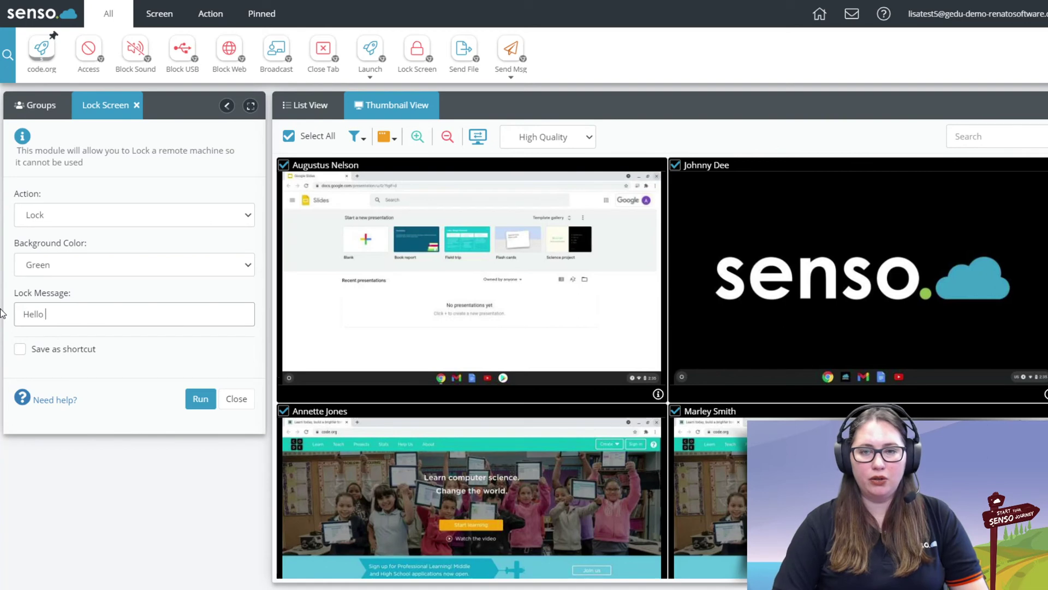
left_click(192, 395)
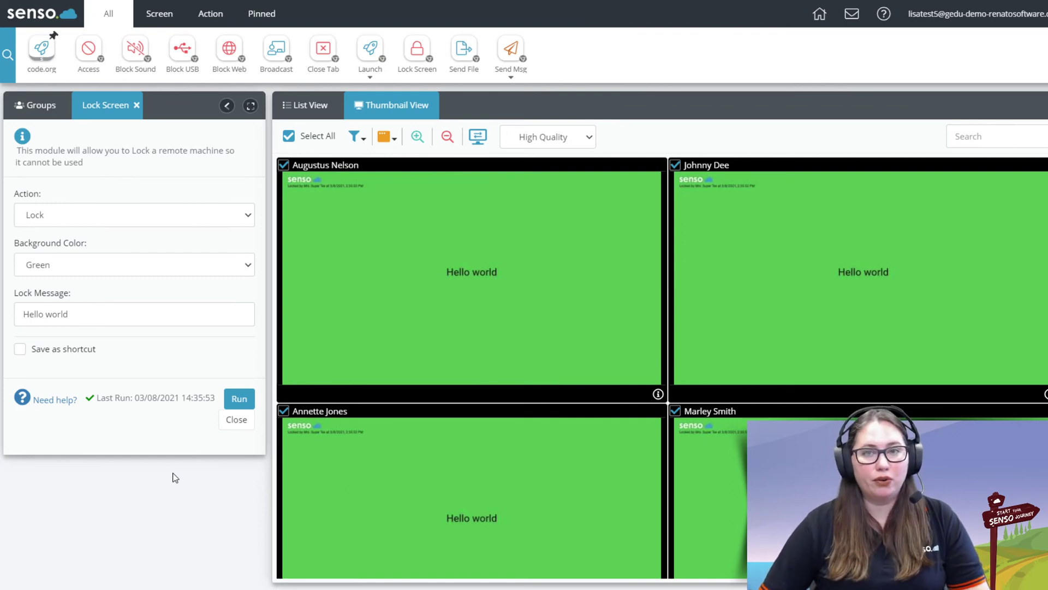
Set the Lock Screen action to Unlock and run it
left_click(134, 222)
left_click(119, 245)
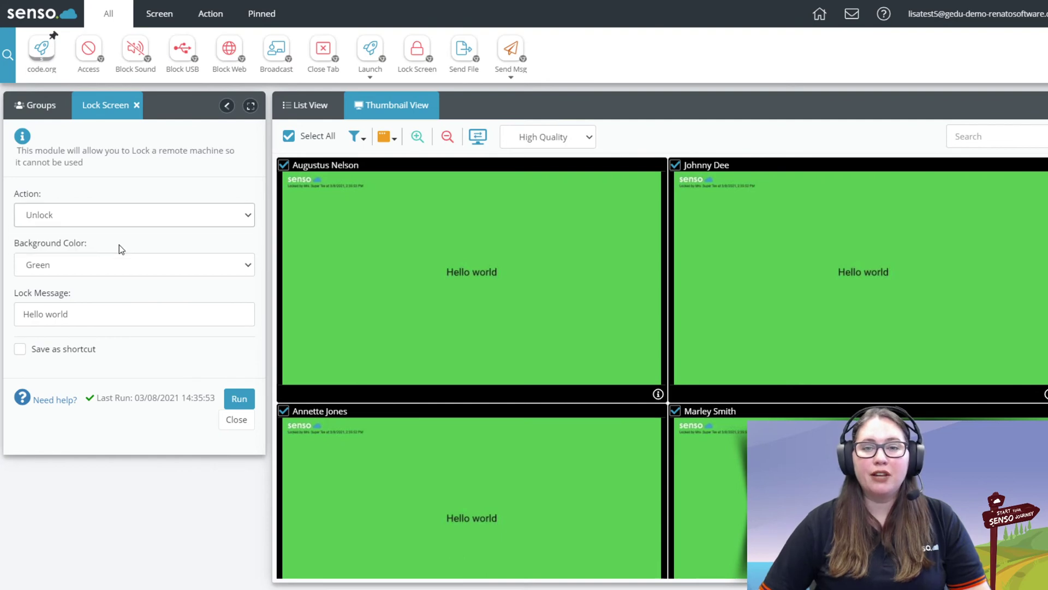
left_click(237, 403)
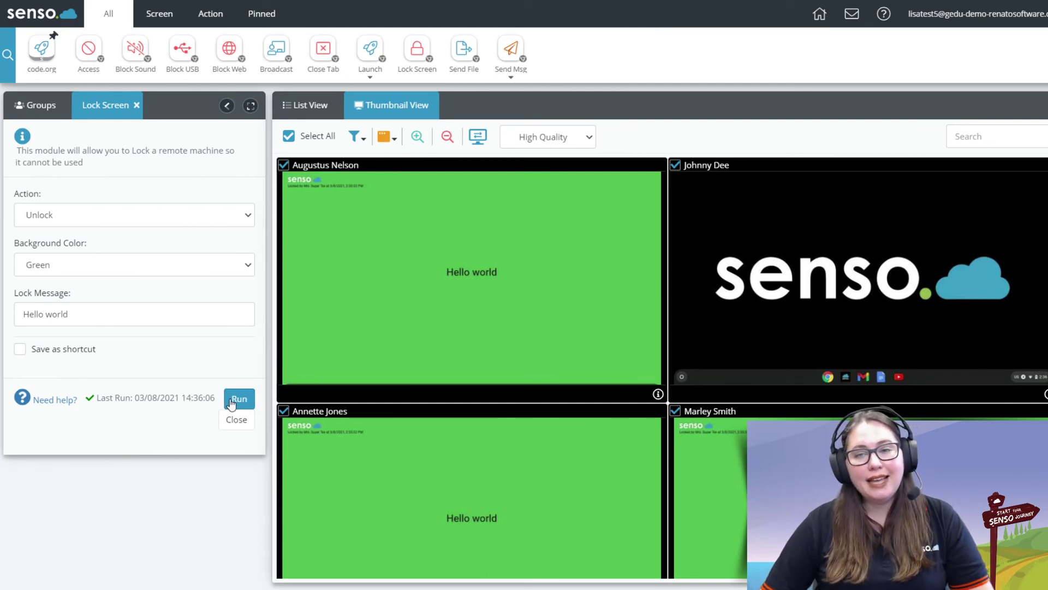
Rerun Unlock, then save the Lock action as a shortcut named 'Hello'
left_click(231, 403)
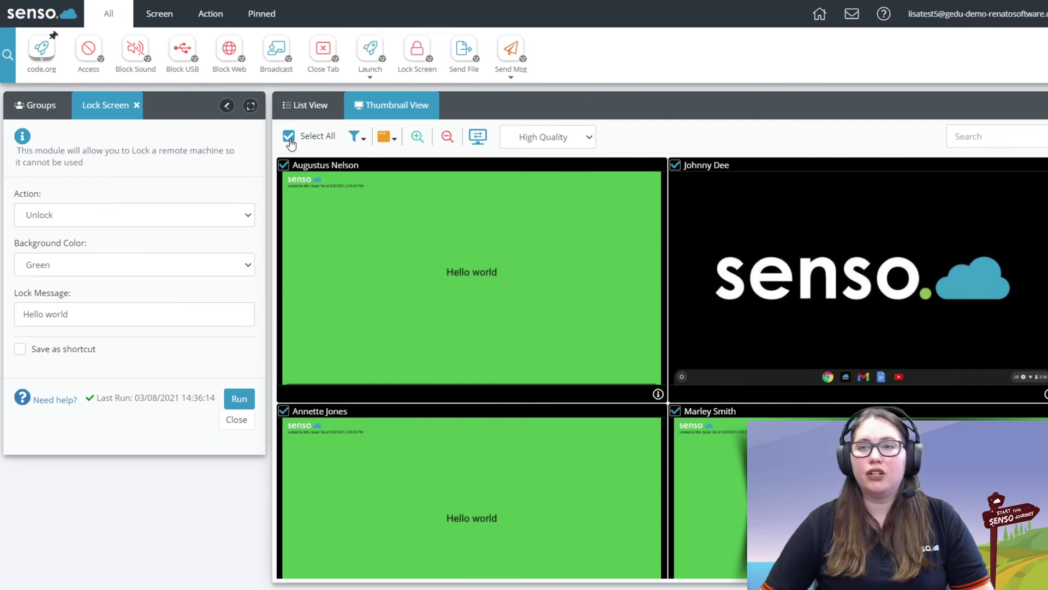
left_click(59, 214)
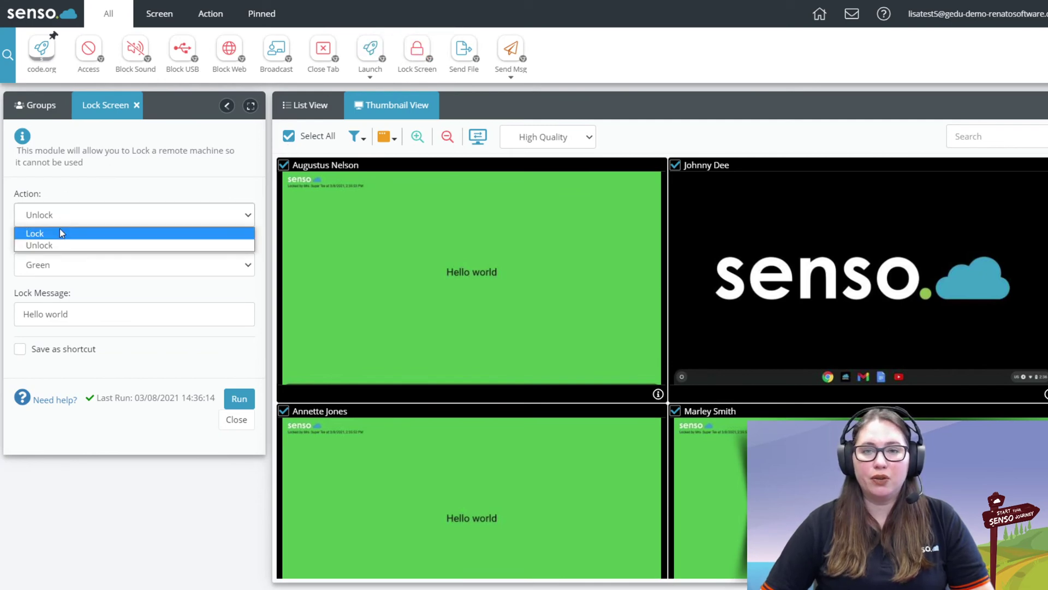
left_click(60, 230)
left_click(20, 350)
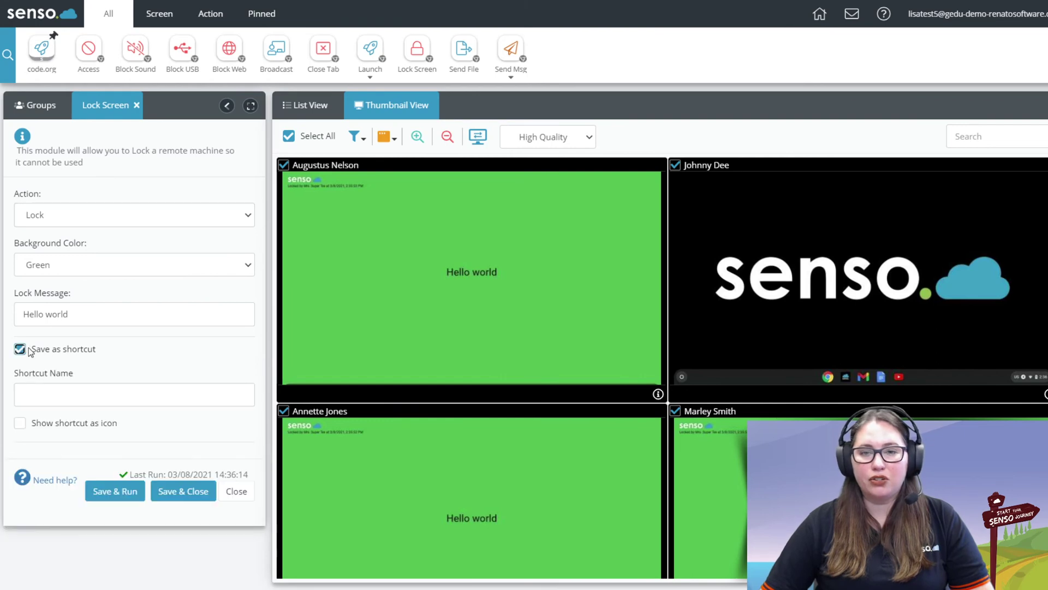
left_click(85, 389)
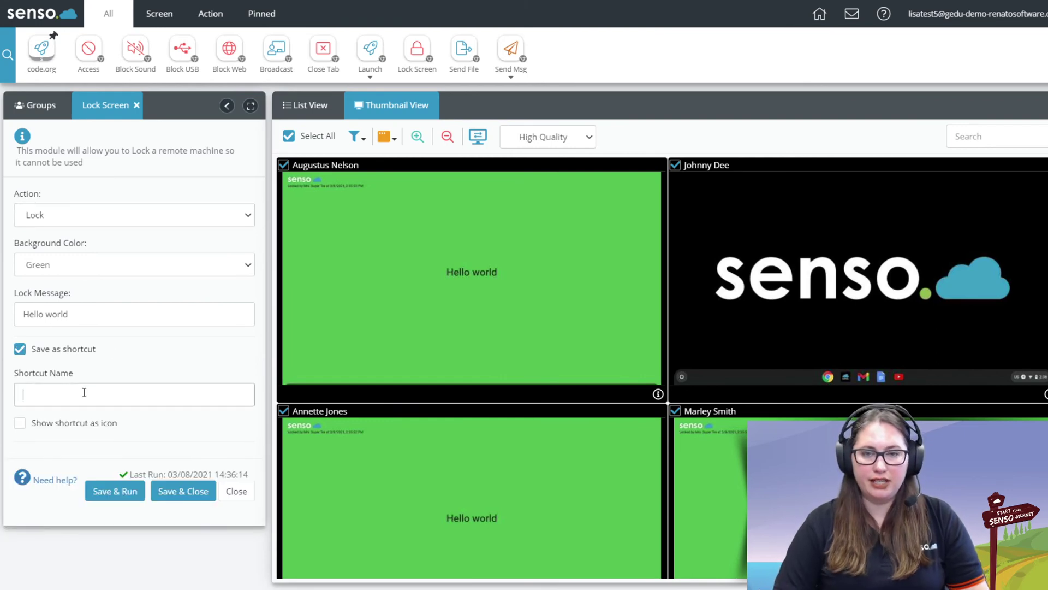
type("Hello")
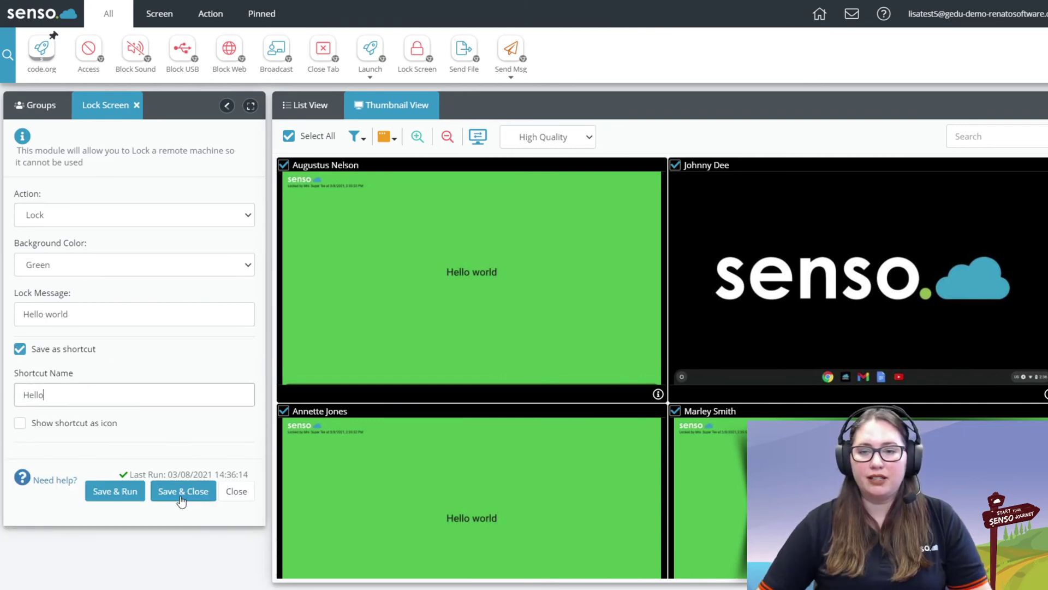
left_click(305, 105)
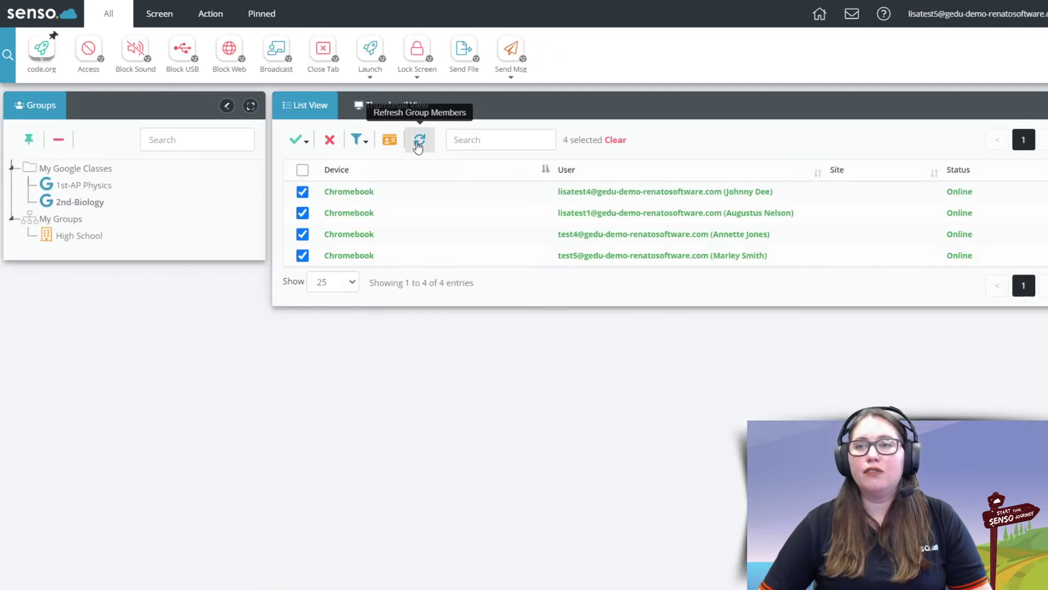
Refresh the group, check the saved shortcuts, and run Unlock on the students' Chromebooks again
left_click(417, 141)
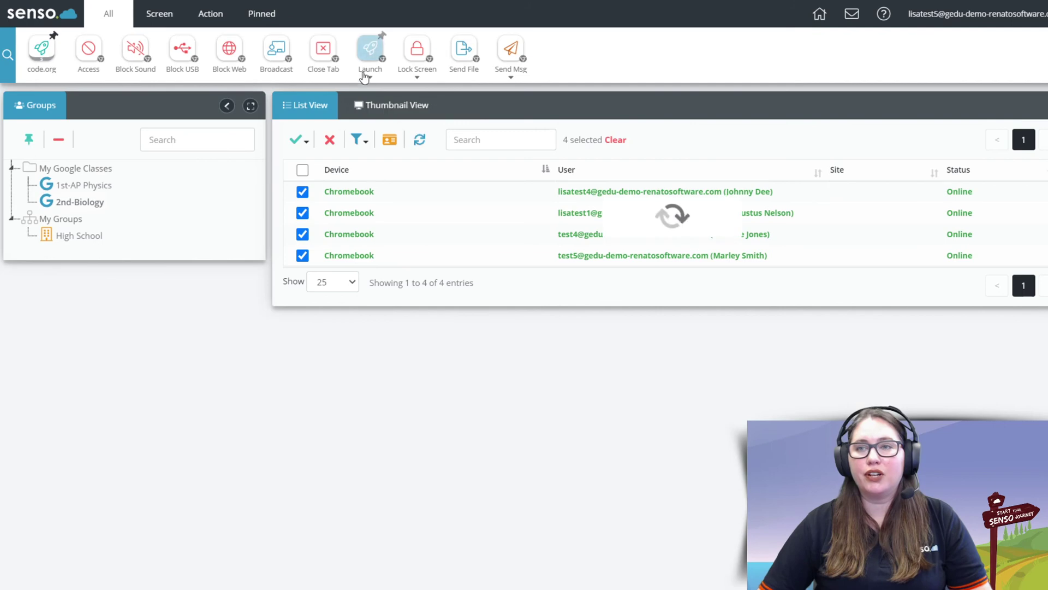
left_click(381, 104)
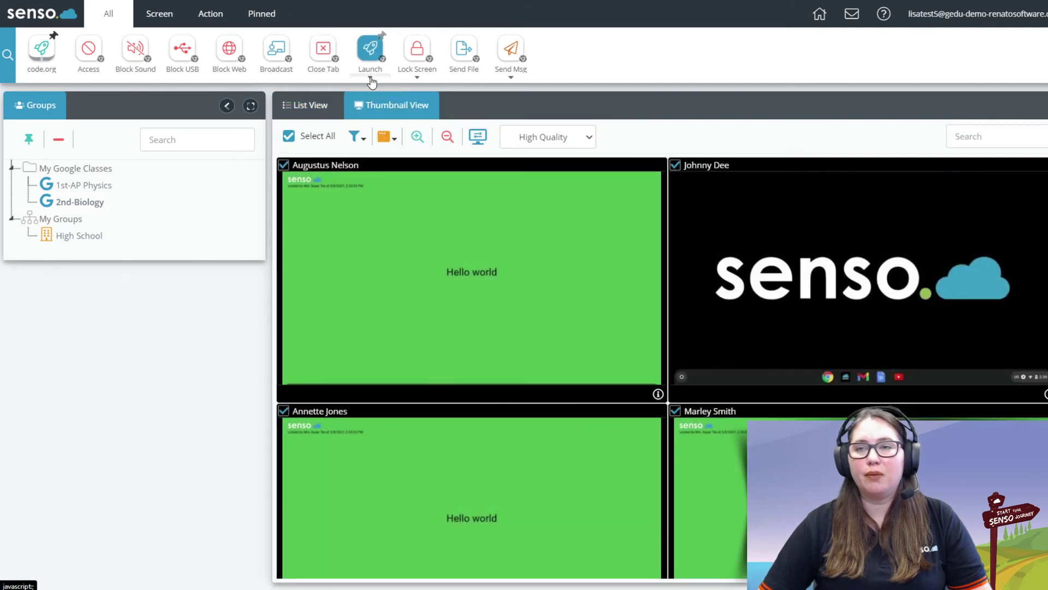
left_click(370, 79)
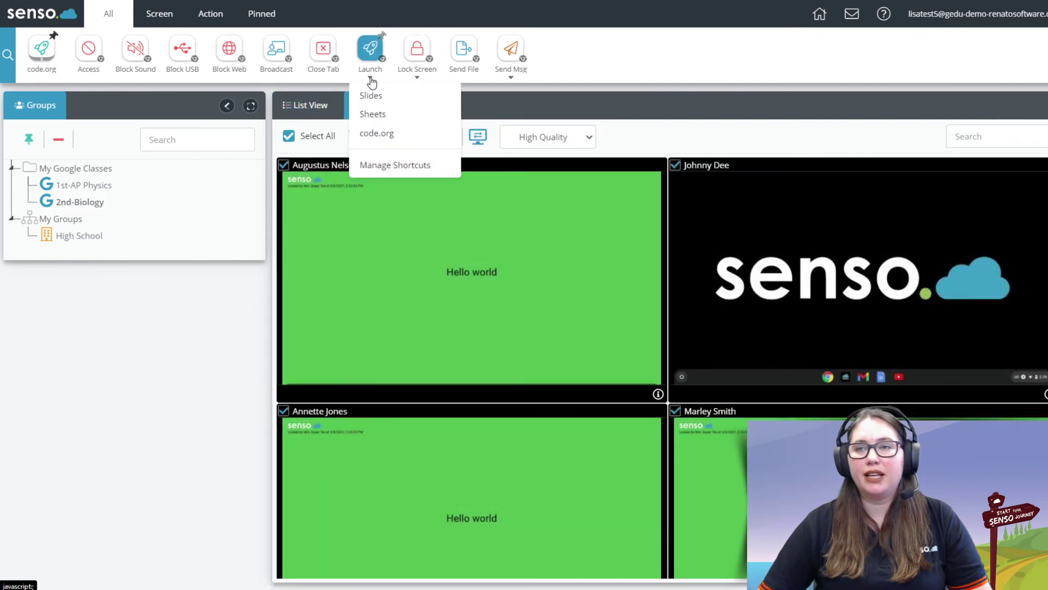
left_click(417, 77)
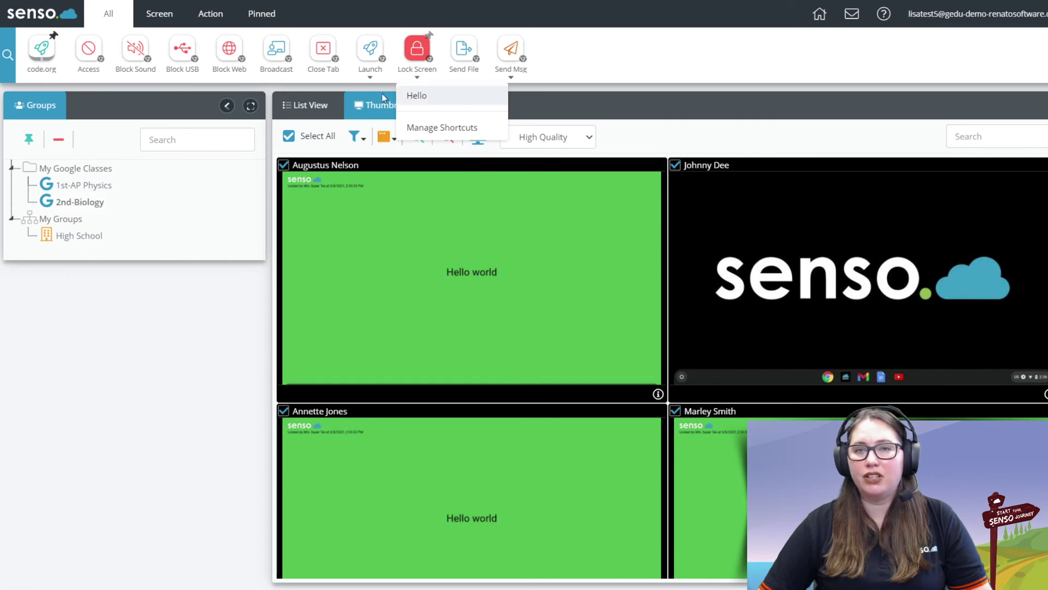
left_click(417, 48)
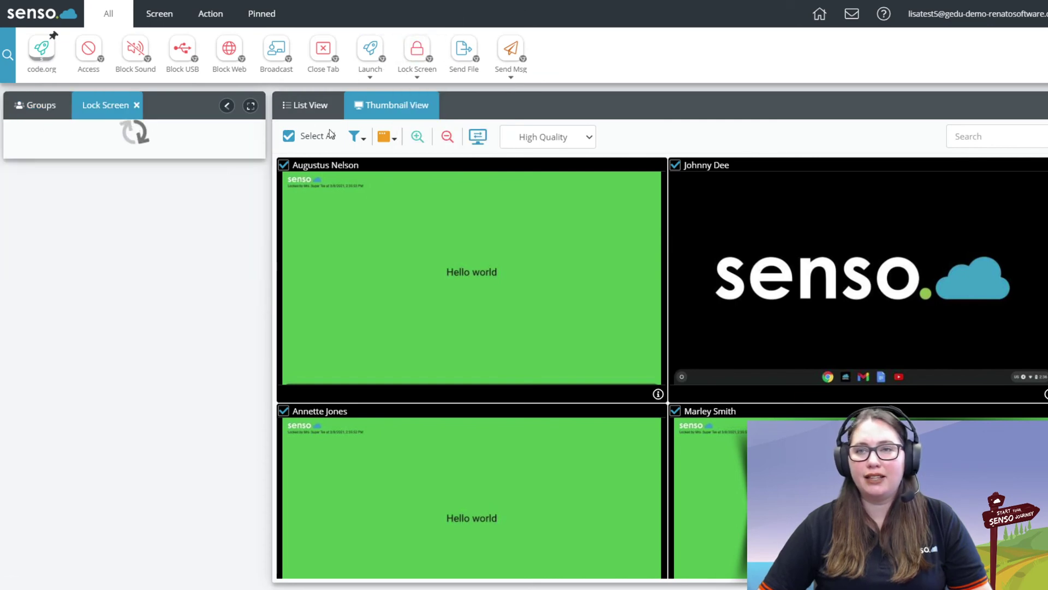
left_click(159, 211)
left_click(140, 245)
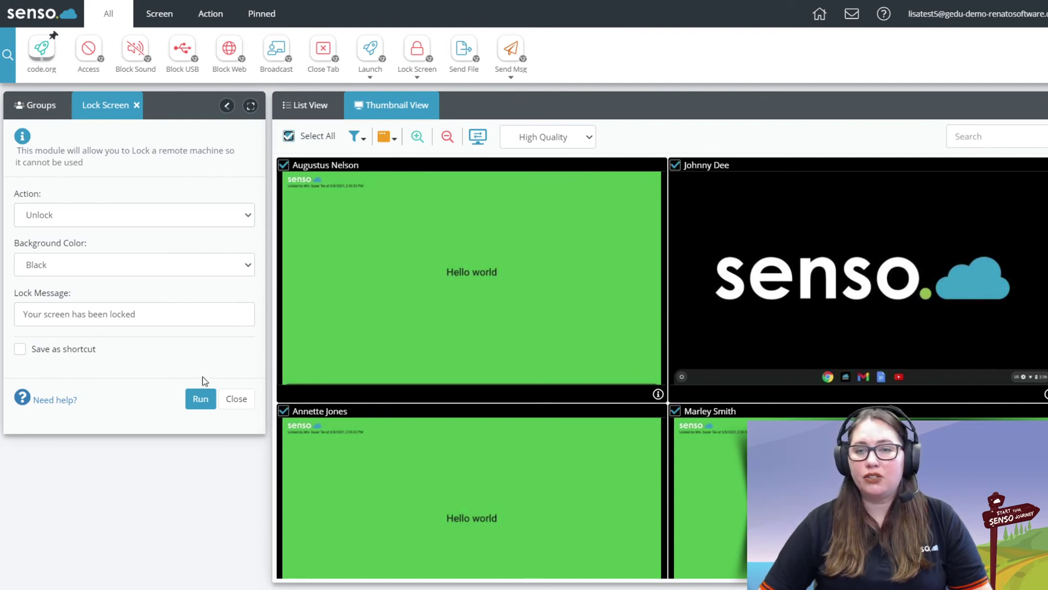
left_click(199, 399)
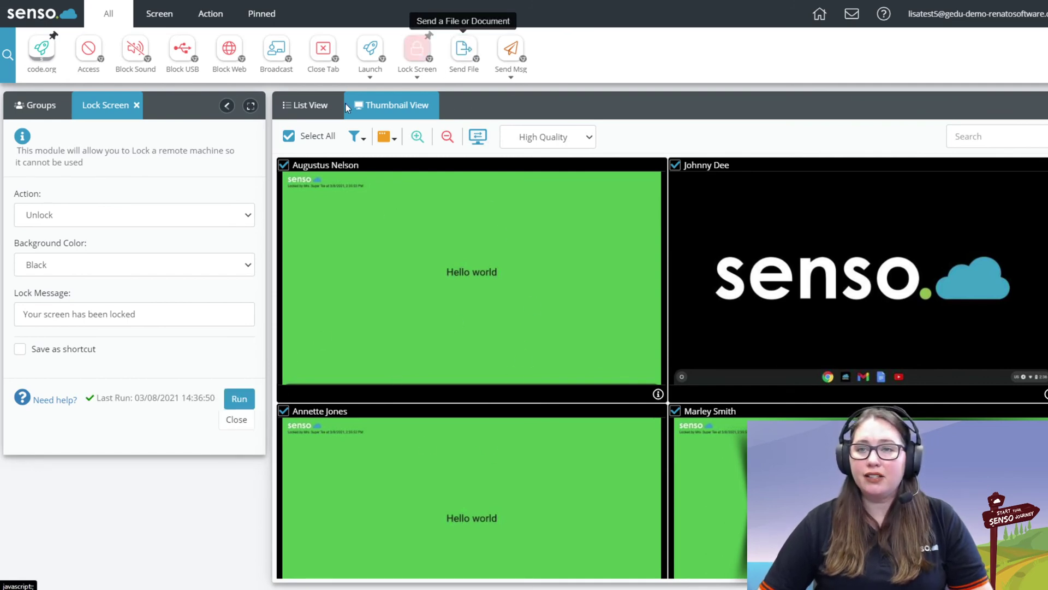
In Send File, pick thumbnailpt2.png and enable Automatically run after sending
left_click(289, 136)
left_click(463, 50)
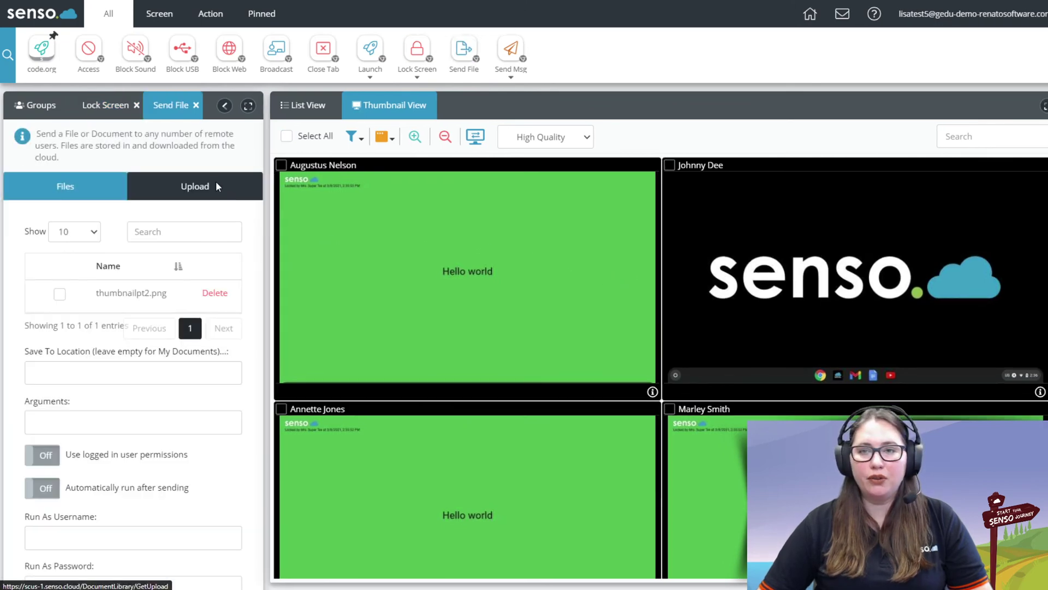
left_click(216, 185)
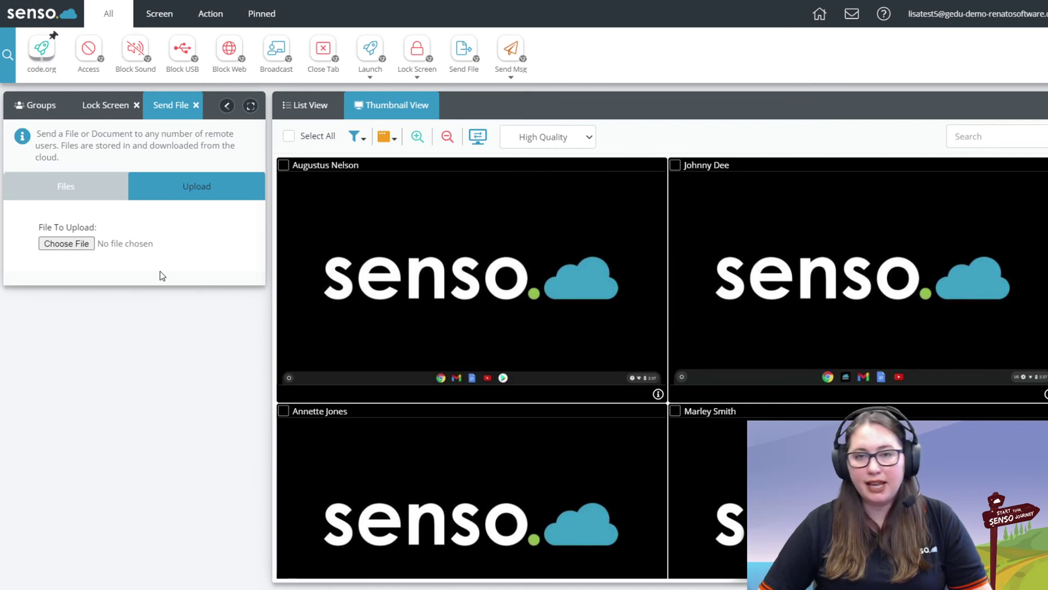
left_click(90, 192)
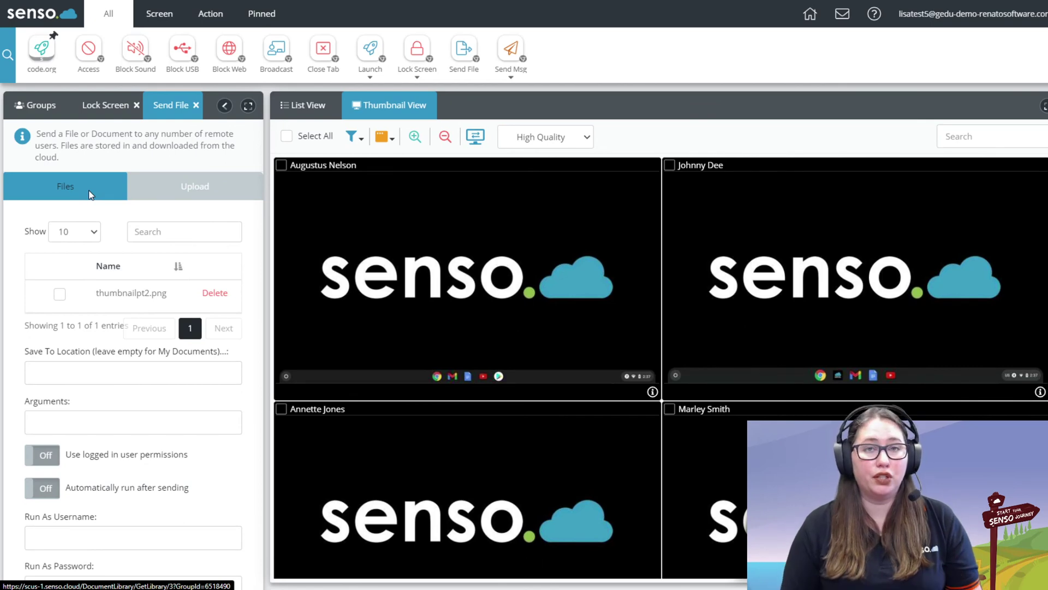
left_click(60, 294)
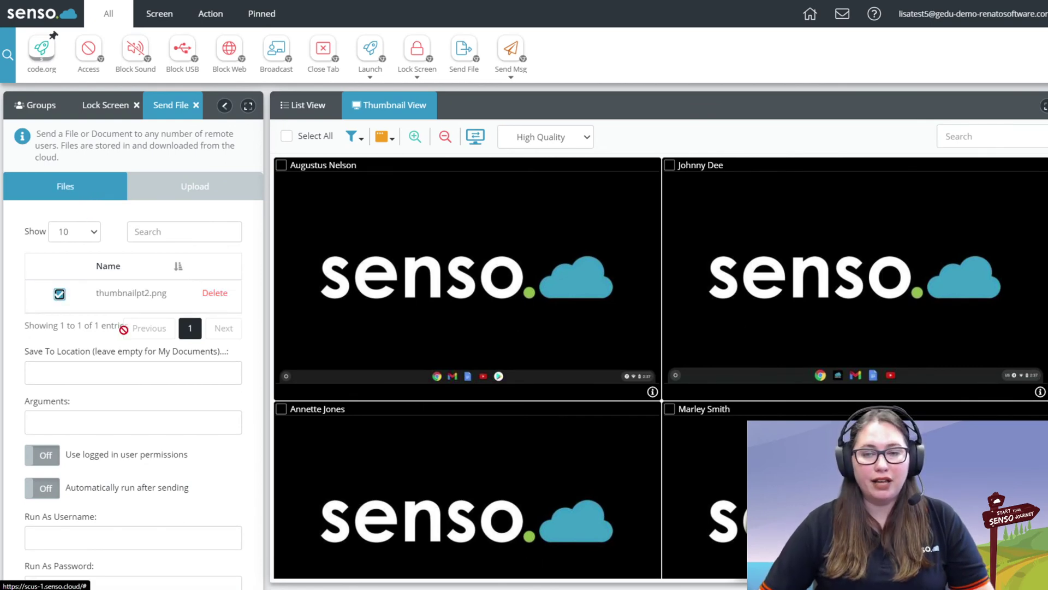
scroll(123, 330, "down", 2)
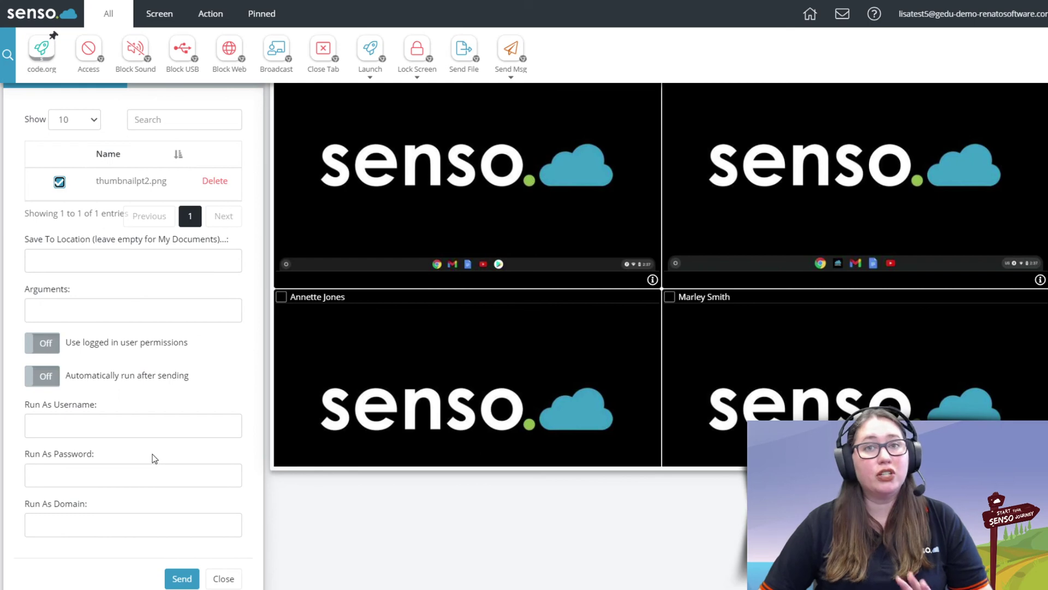
left_click(45, 377)
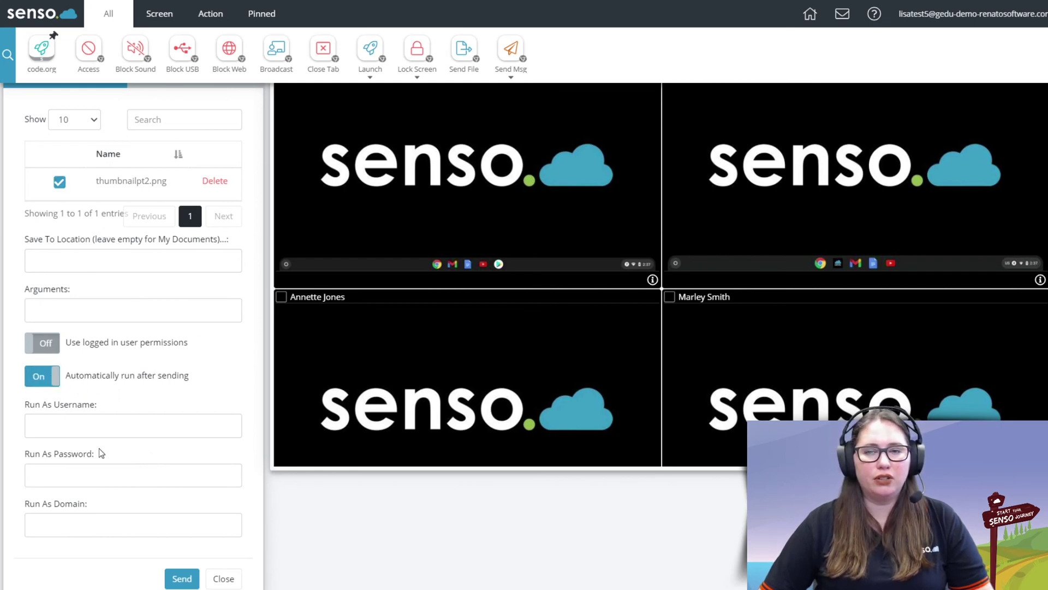
Send the file to all four students, then close the Send File and Lock Screen panels
left_click(183, 577)
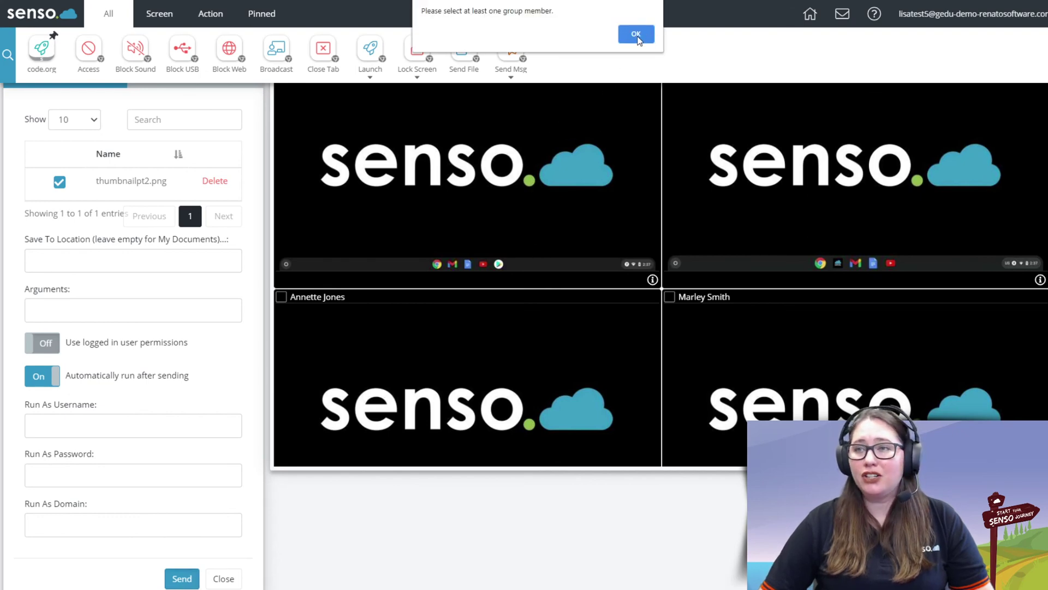
key("Return")
scroll(377, 257, "up", 2)
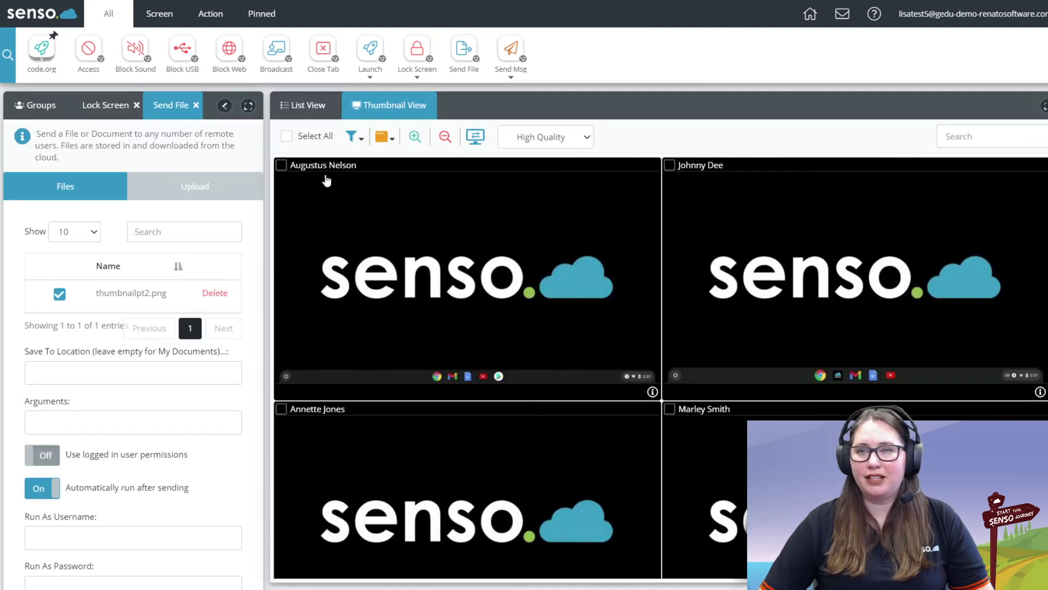
left_click(285, 142)
scroll(131, 491, "down", 3)
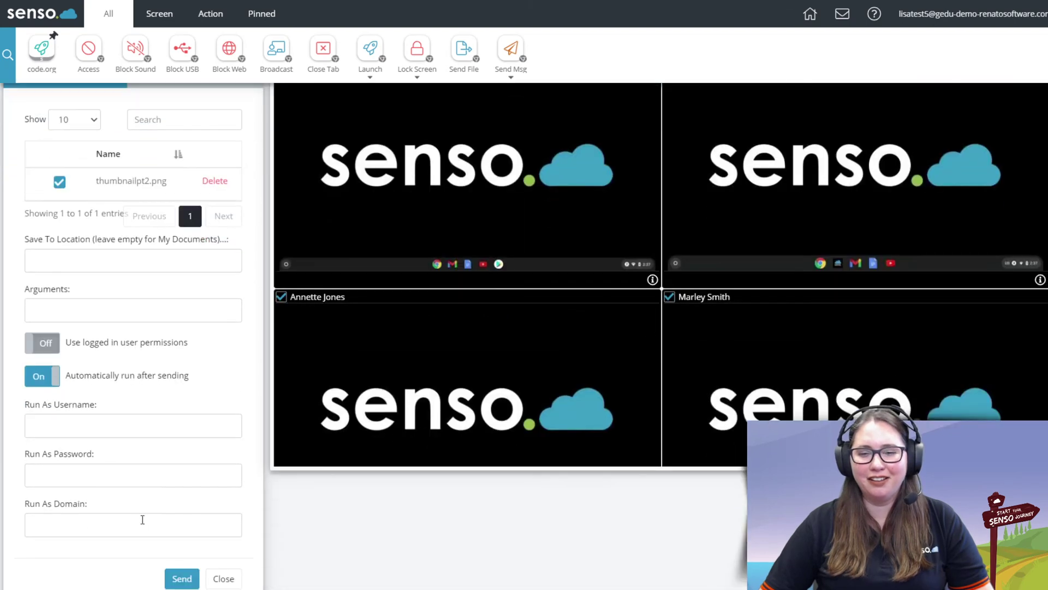
left_click(174, 580)
scroll(588, 435, "up", 3)
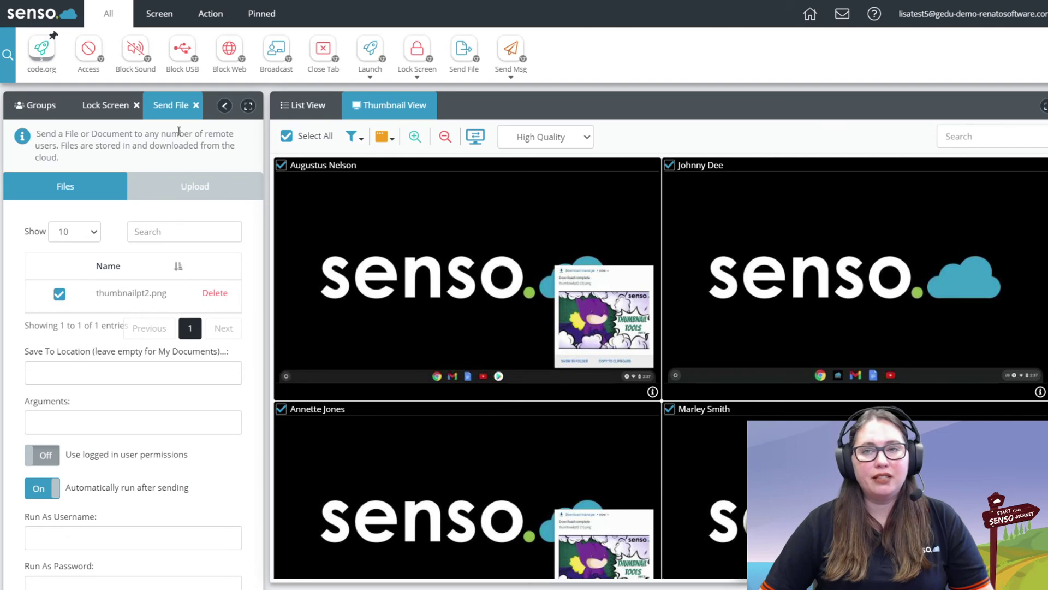
left_click(196, 105)
left_click(137, 105)
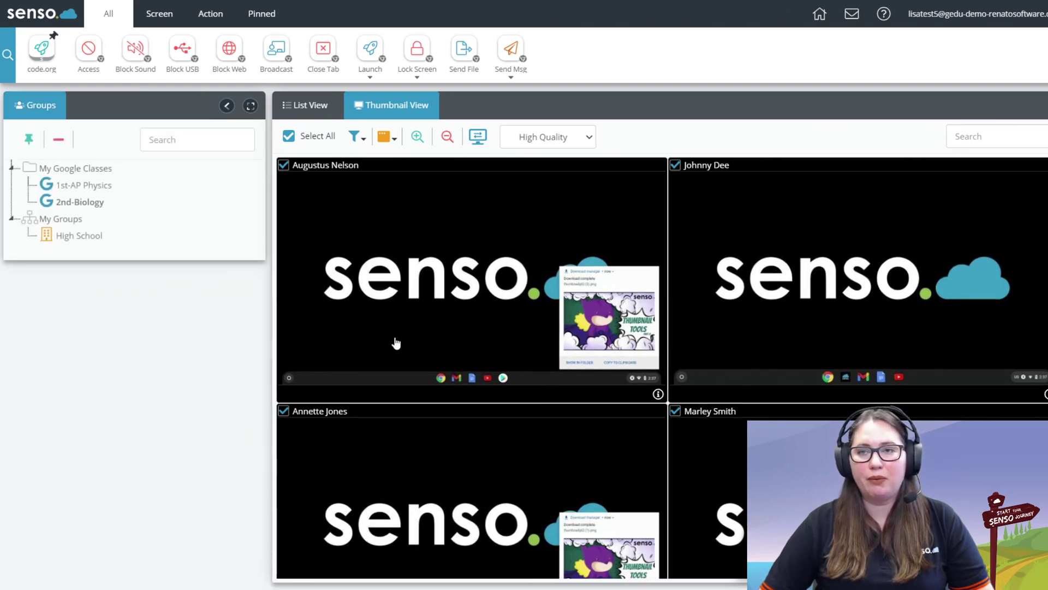
Send the message 'Hello' to all four students, then close the Send Msg panel
left_click(288, 136)
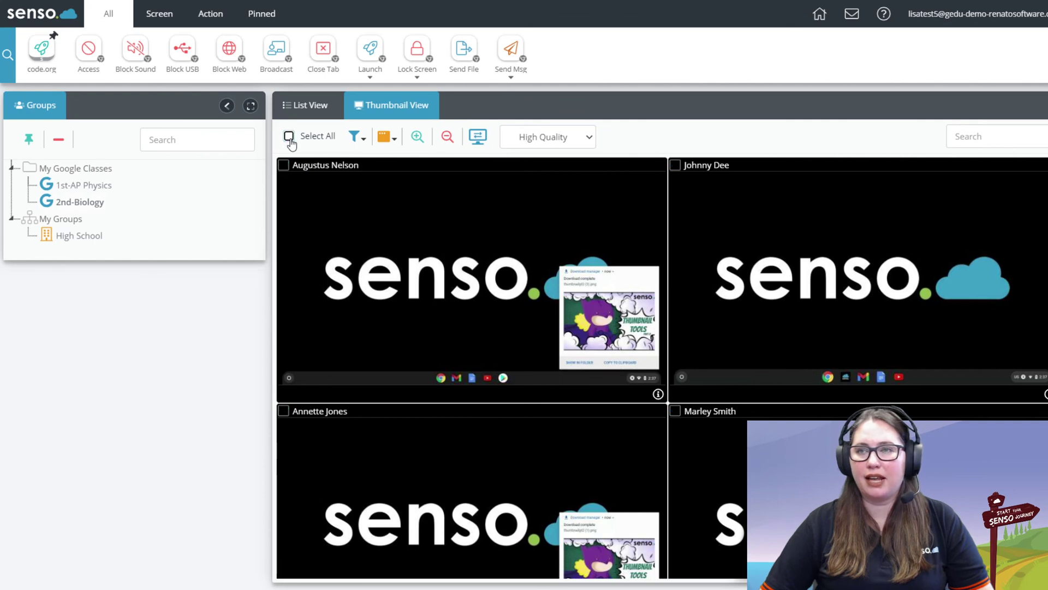
left_click(511, 49)
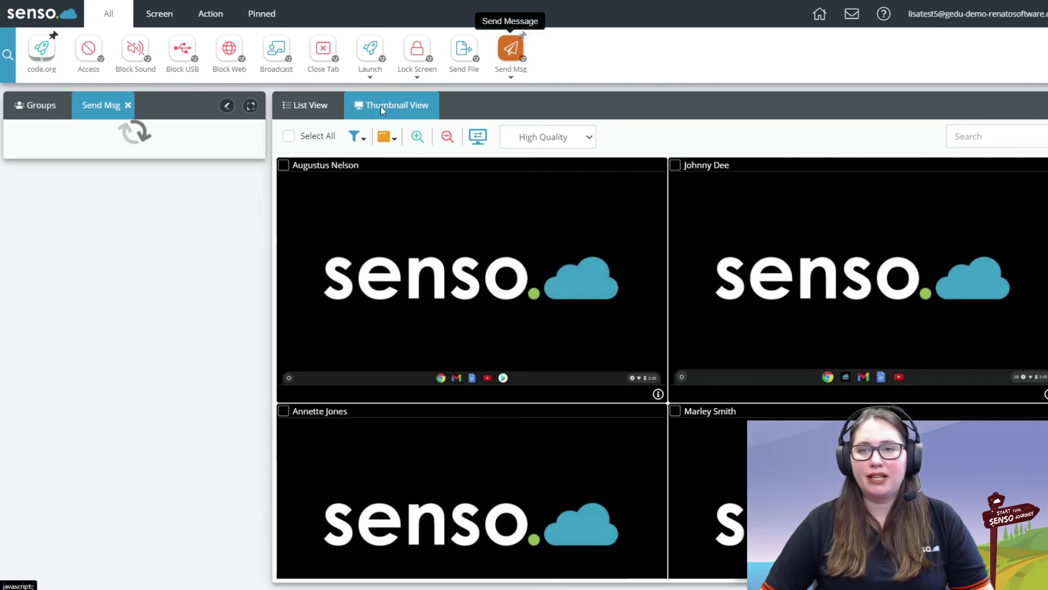
left_click(288, 136)
left_click(104, 209)
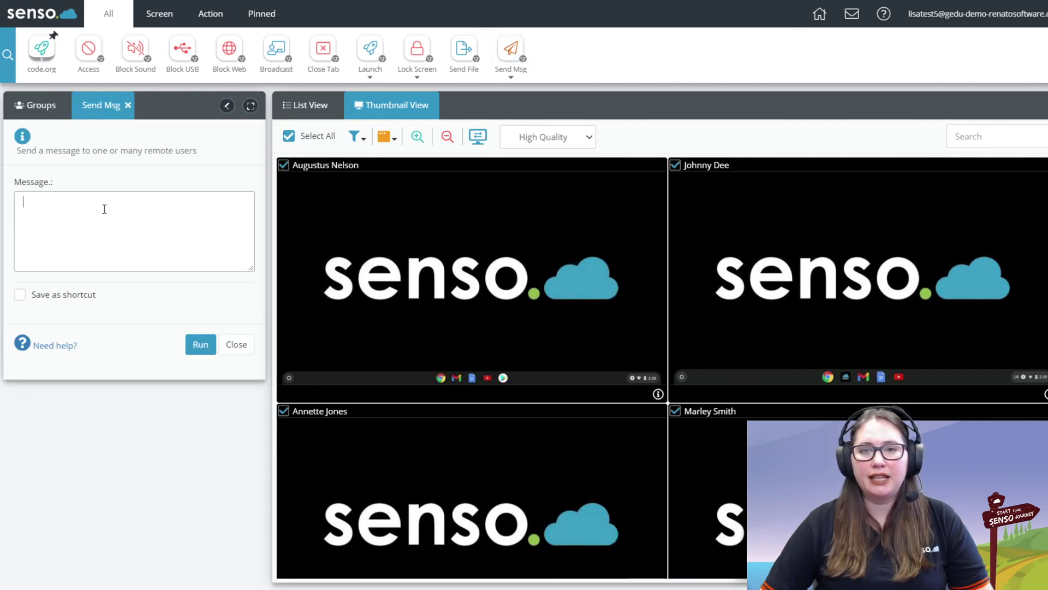
type("Hello")
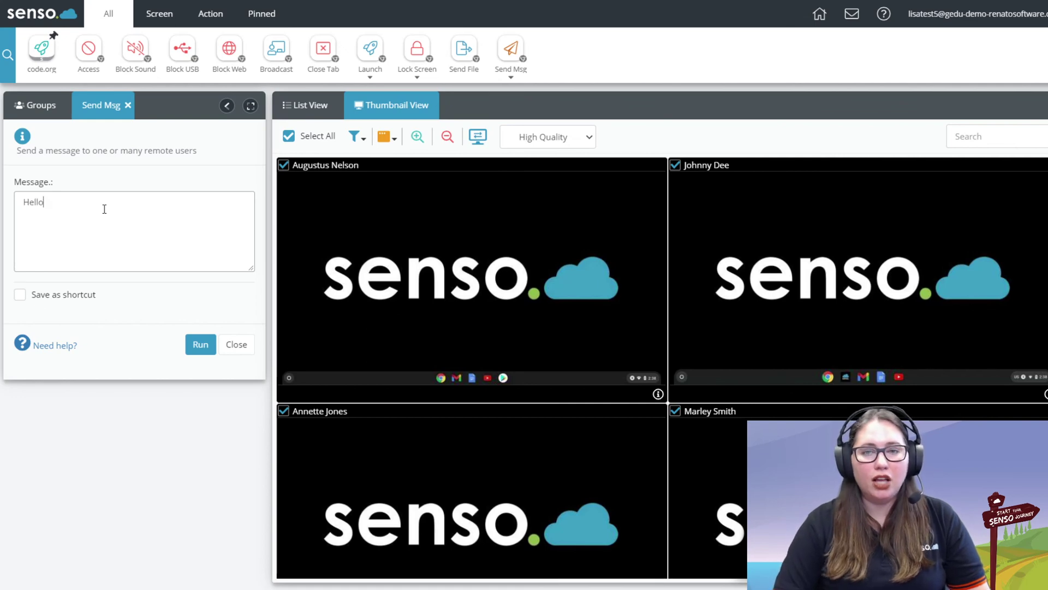
left_click(198, 347)
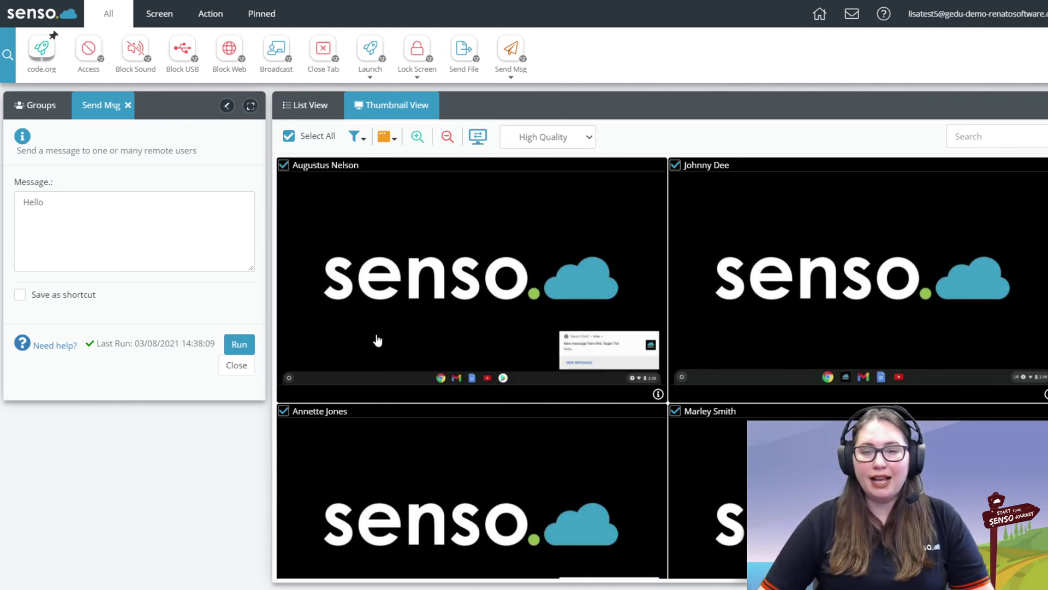
left_click(127, 105)
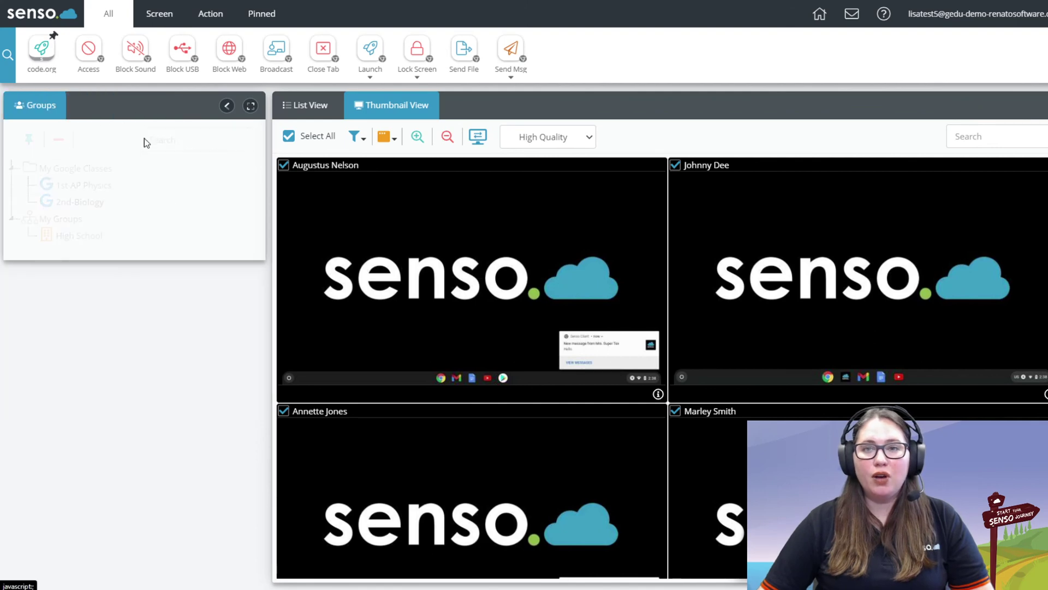